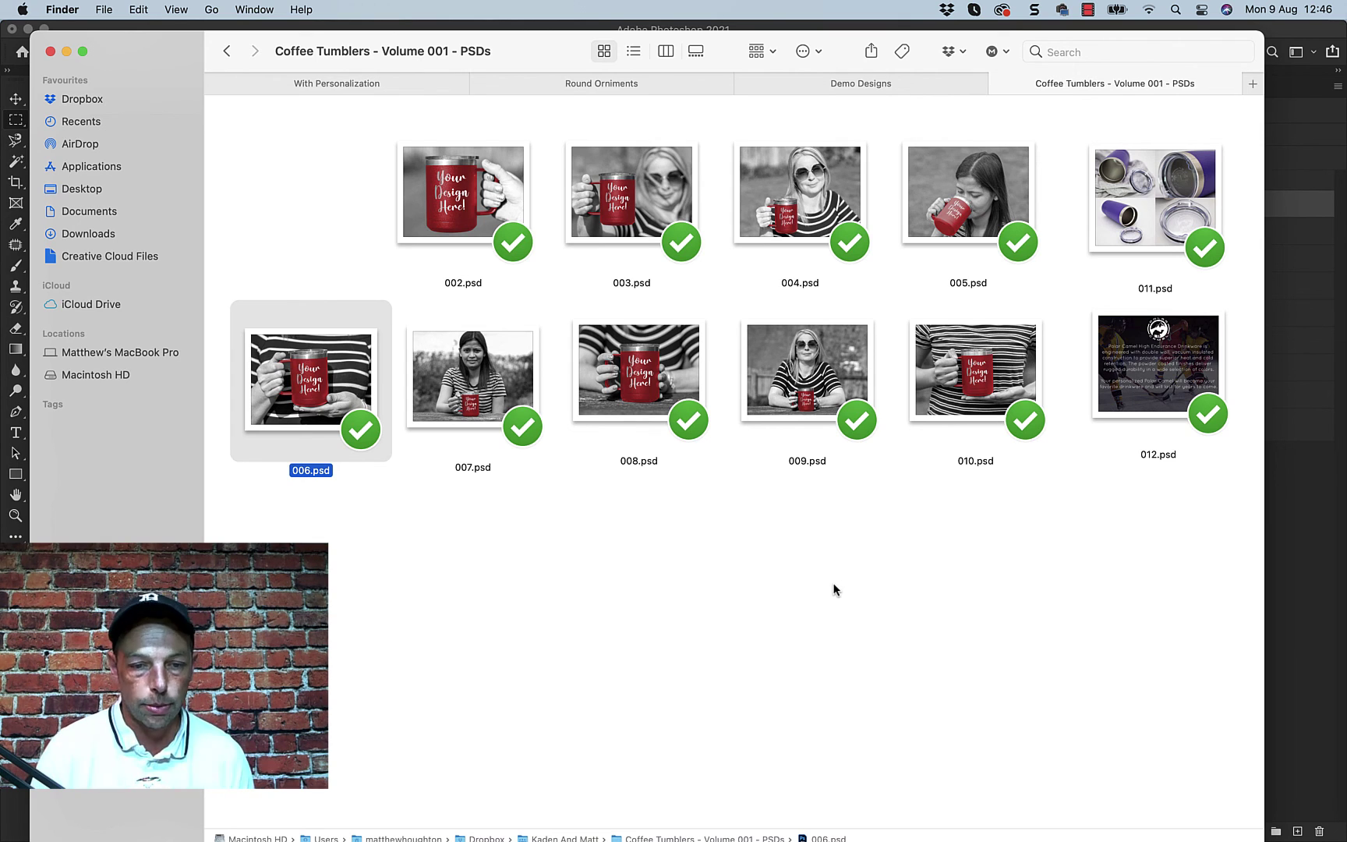
Open the 006.psd mockup from the Coffee Tumblers - Volume 001 - PSDs folder in Photoshop
{"action": "right_click", "coordinate": [341, 393]}
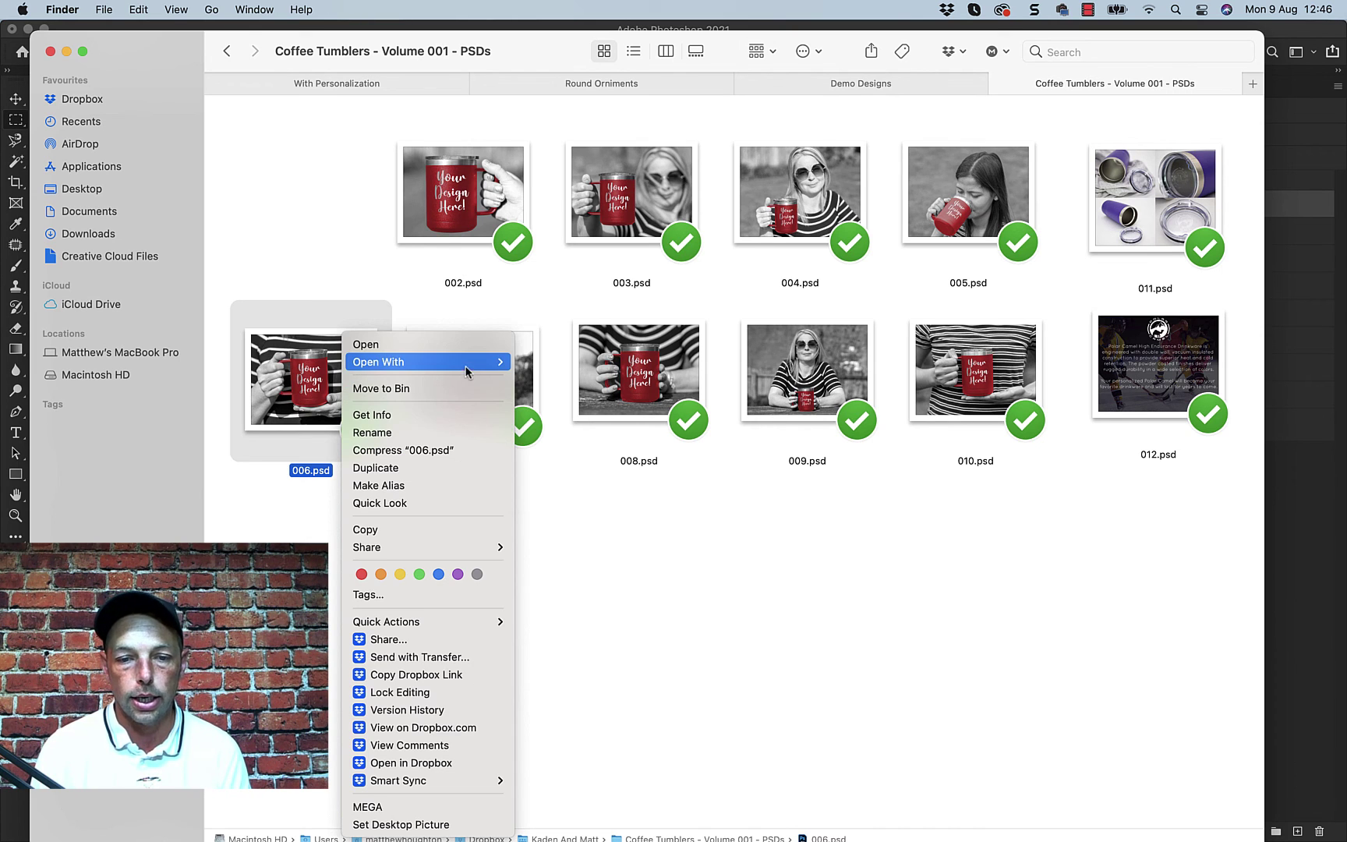
{"action": "mouse_move", "coordinate": [472, 364]}
{"action": "left_click", "coordinate": [681, 636]}
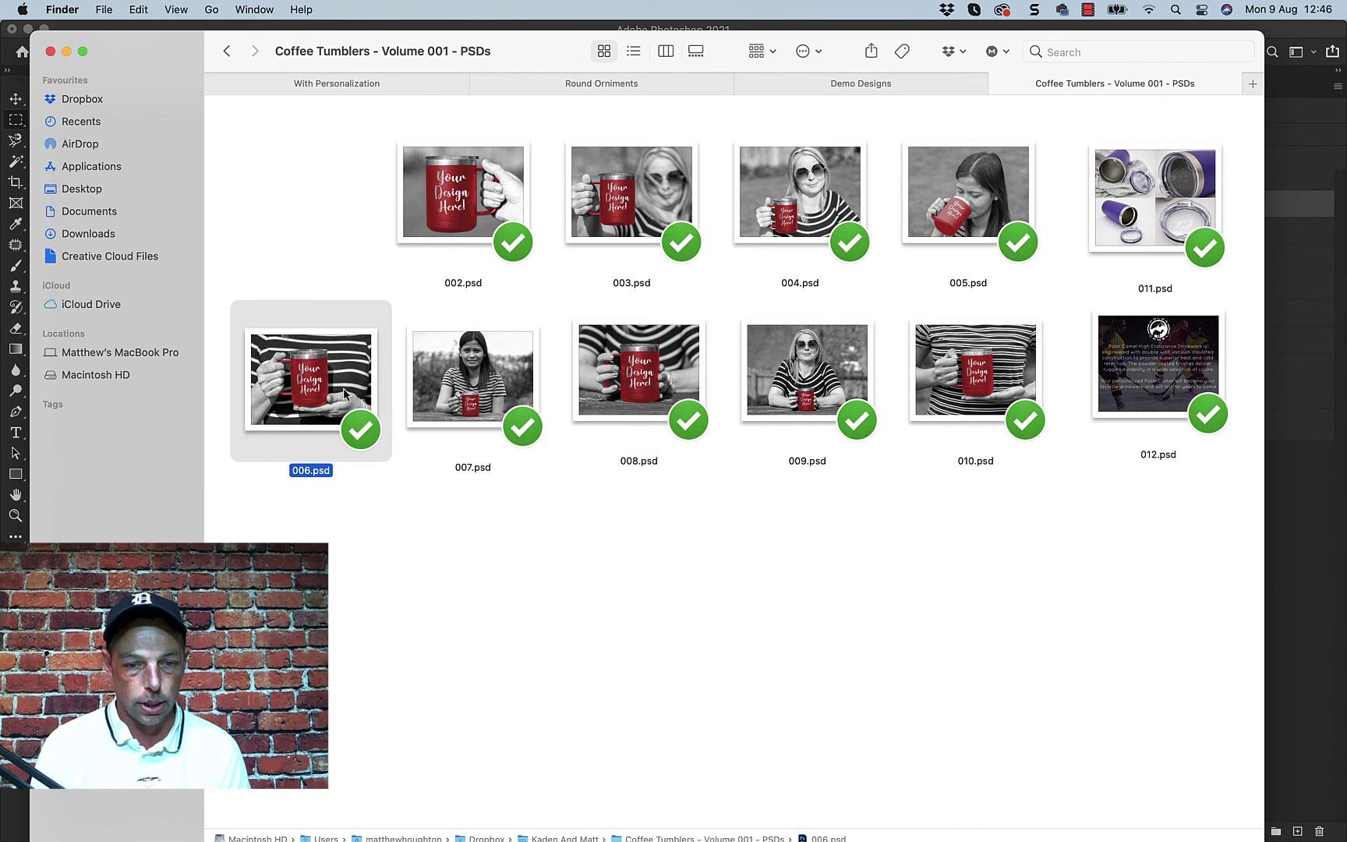
{"action": "double_click", "coordinate": [344, 393]}
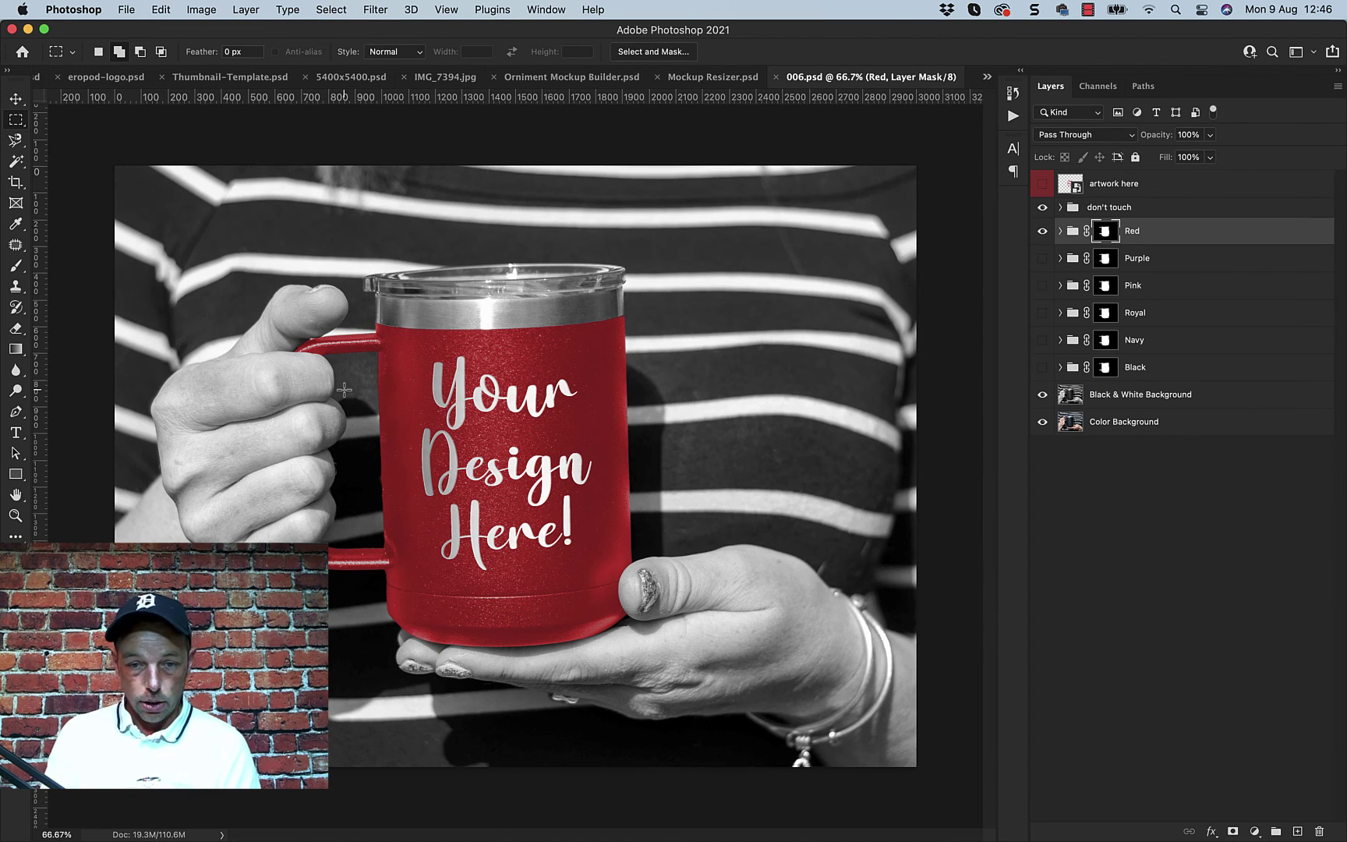
{"action": "left_click", "coordinate": [127, 11]}
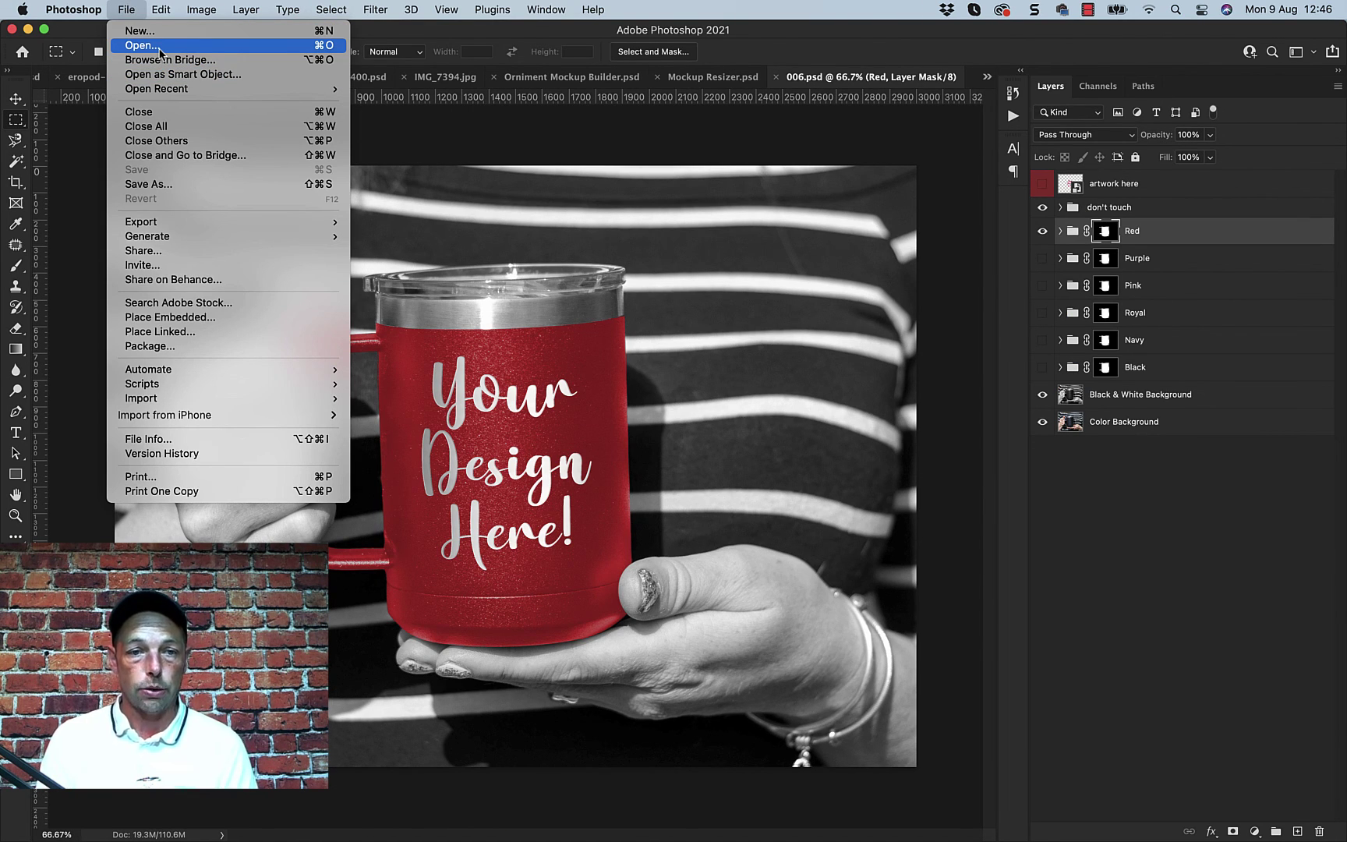
{"action": "left_click", "coordinate": [1184, 591]}
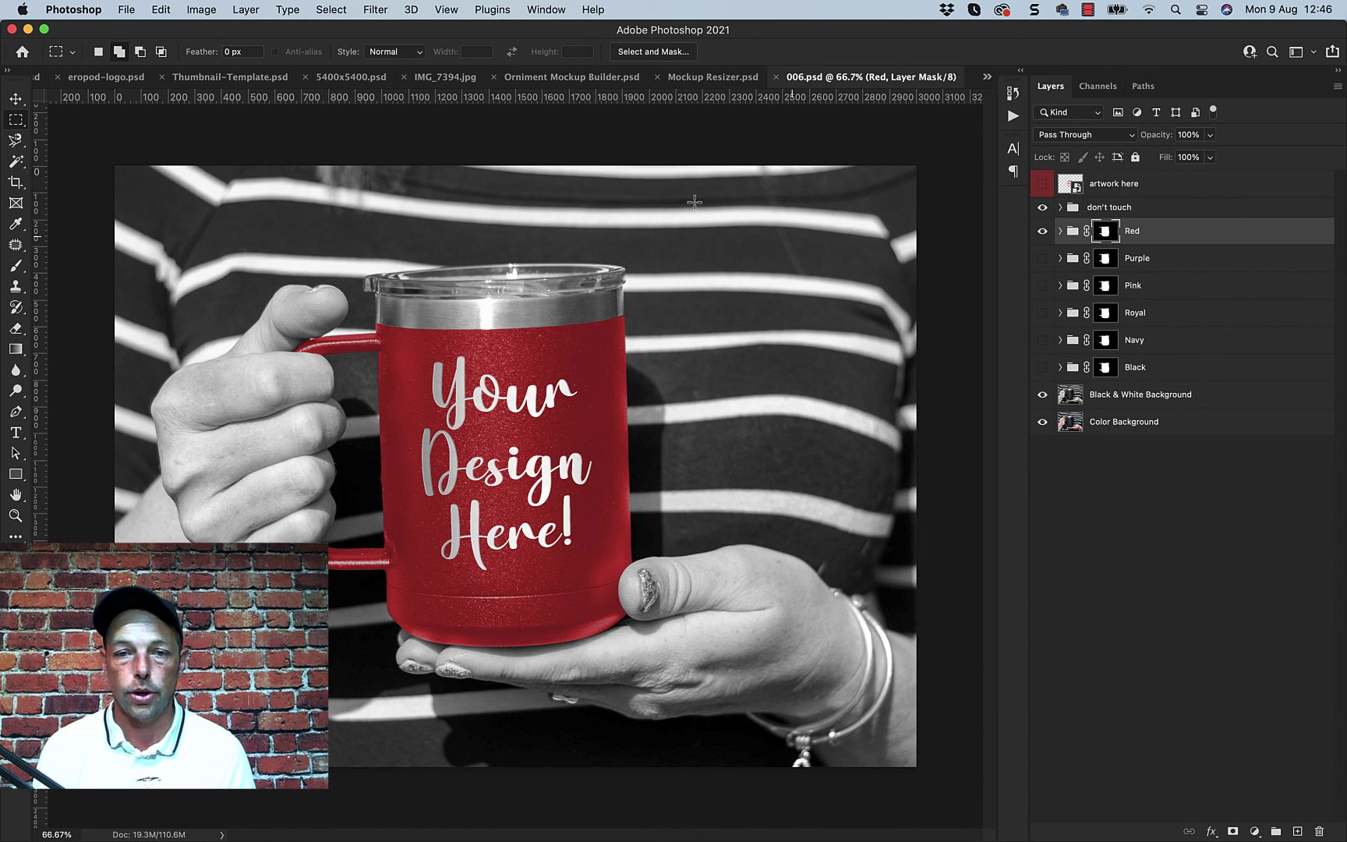
{"action": "left_click", "coordinate": [544, 10]}
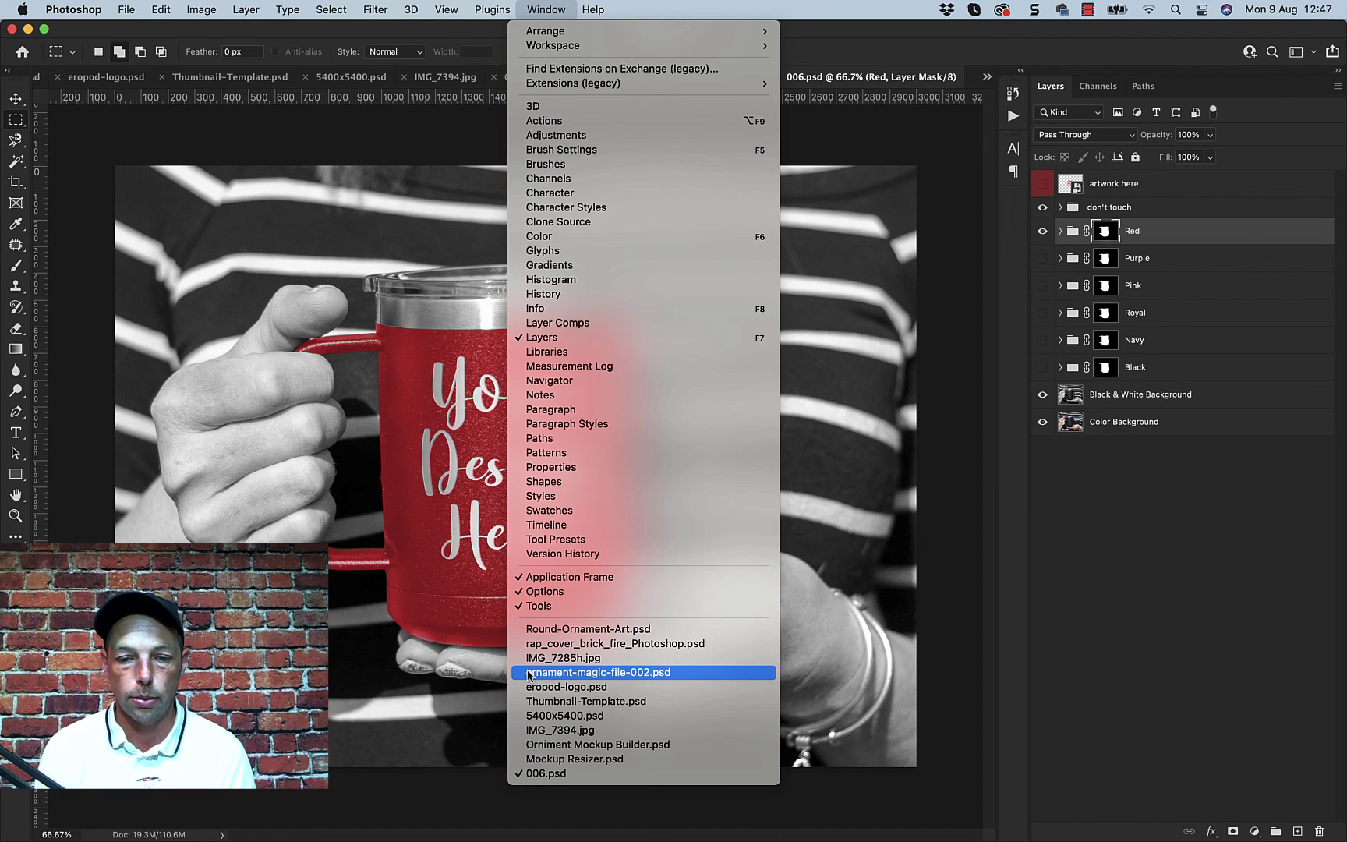
{"action": "left_click", "coordinate": [547, 352]}
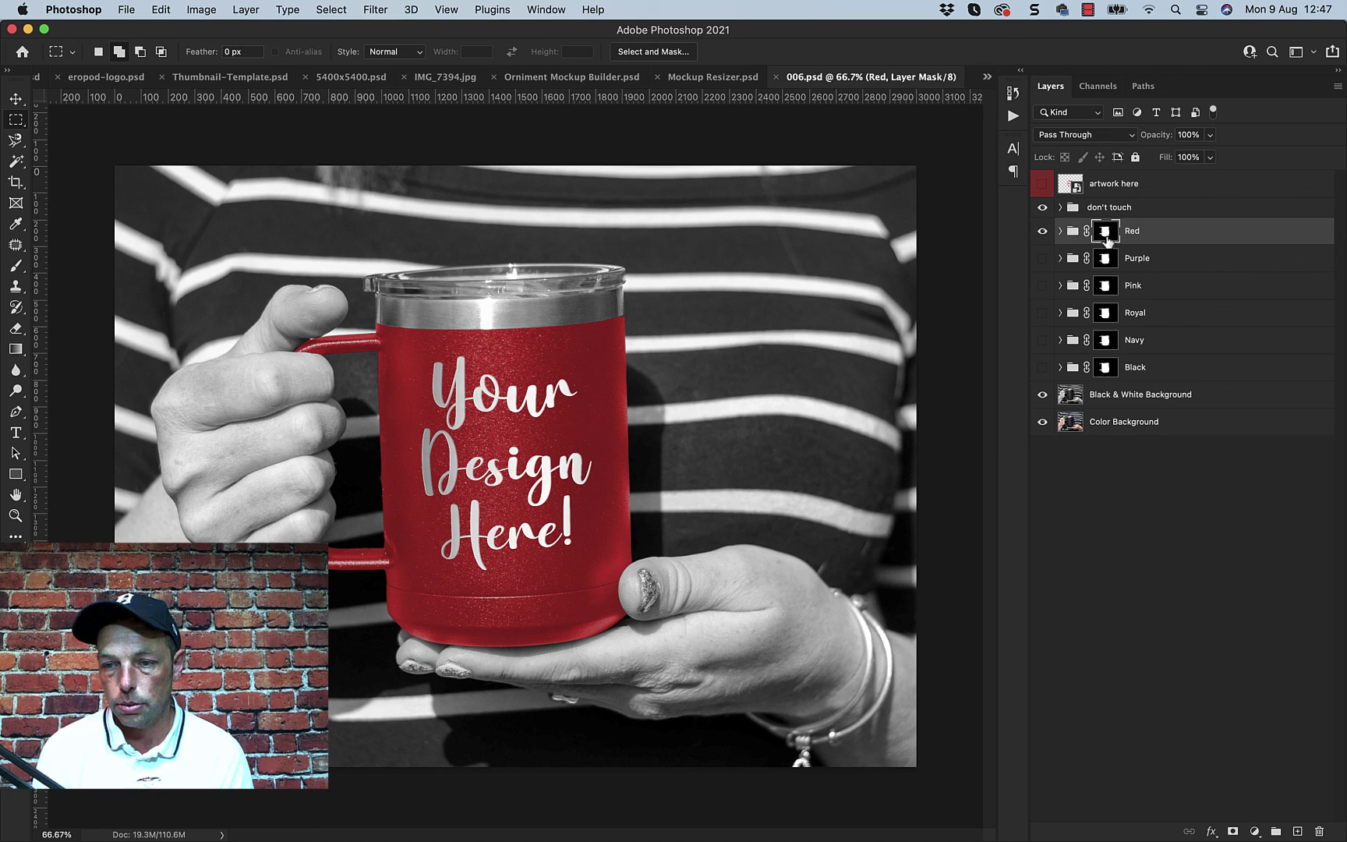
{"action": "left_click", "coordinate": [1161, 189]}
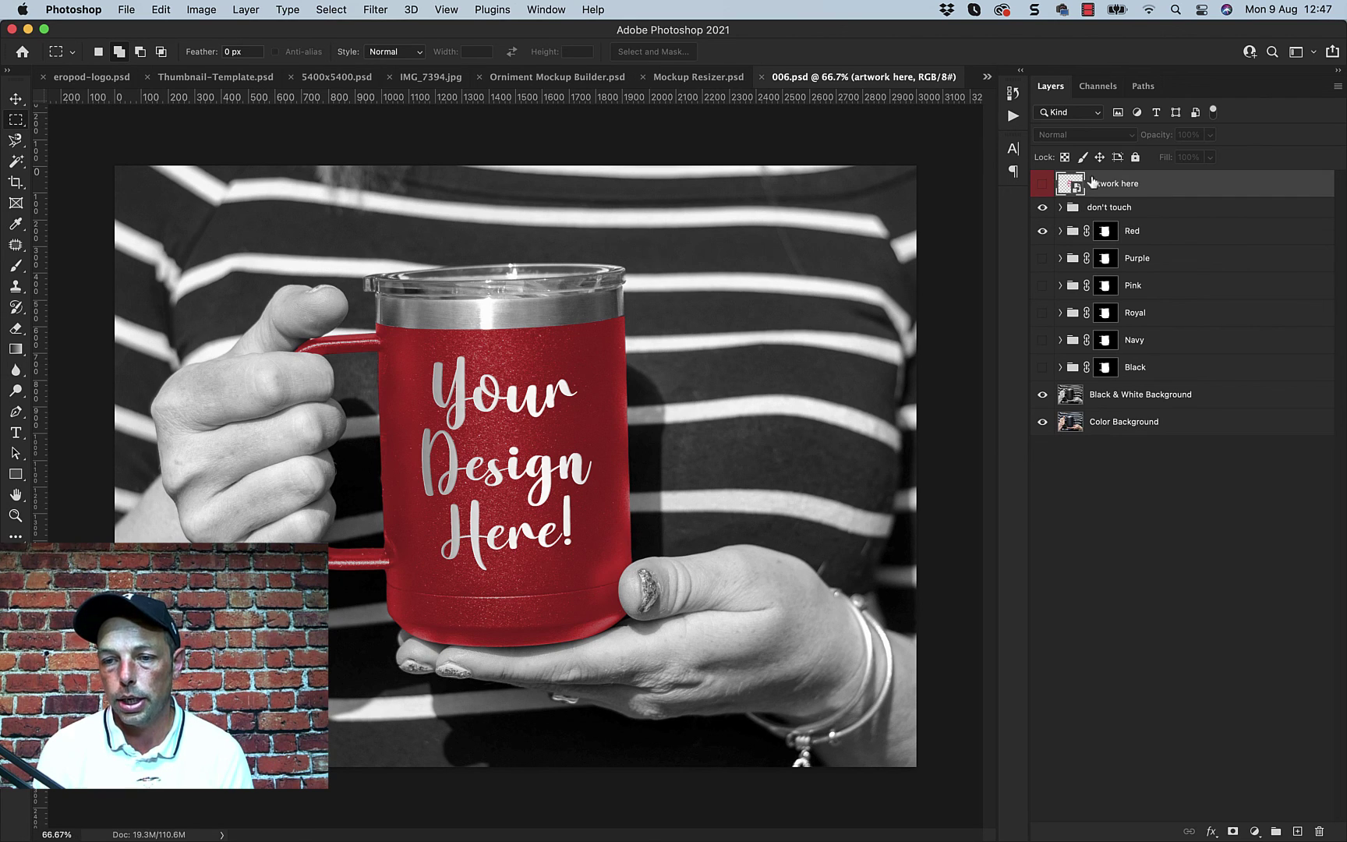
{"action": "left_click", "coordinate": [1154, 206]}
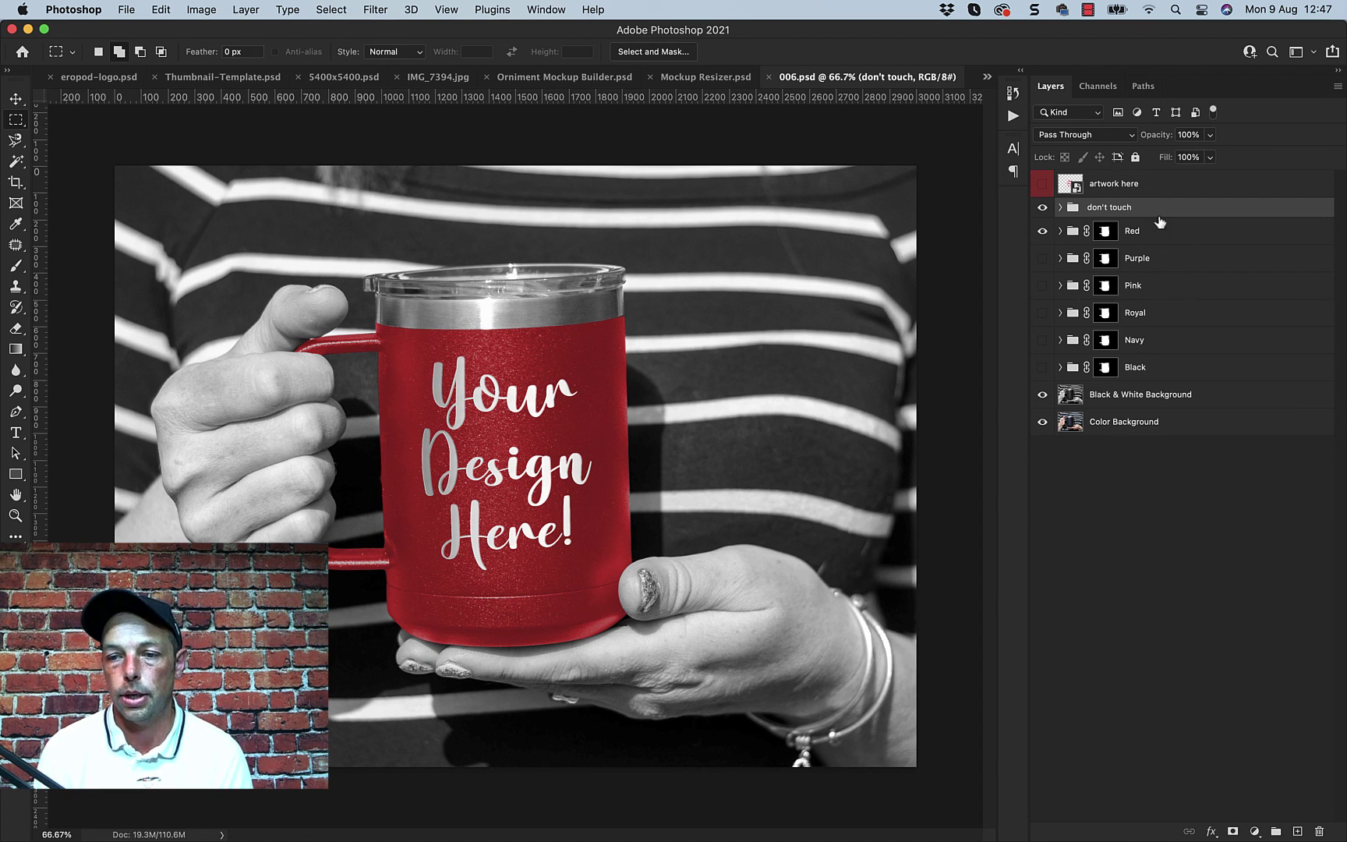
{"action": "left_click", "coordinate": [1170, 243]}
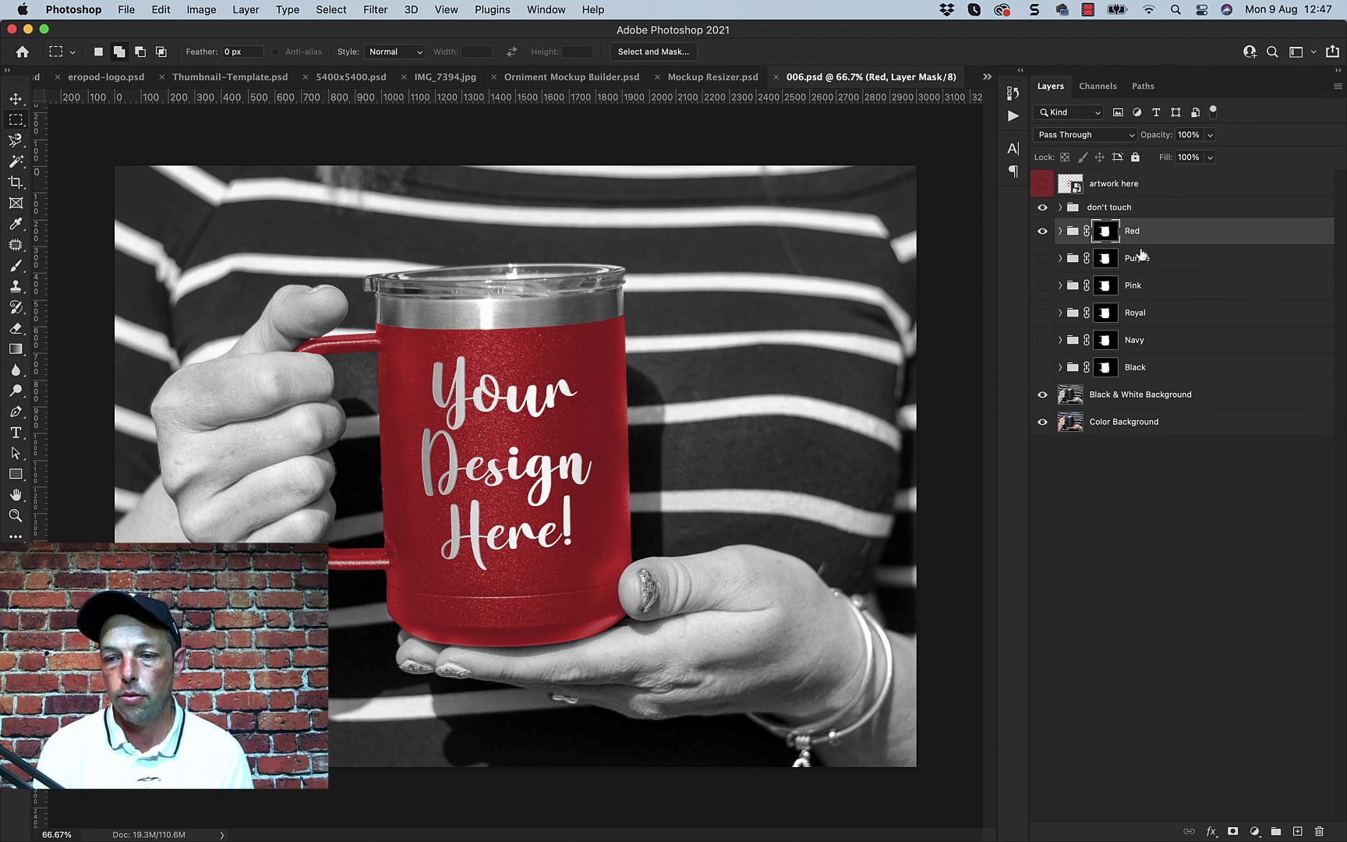
Preview the mug colours by showing the Purple, Pink, Royal, Navy and Black groups one at a time, and end with only Red shown
{"action": "left_click", "coordinate": [1042, 231]}
{"action": "left_click", "coordinate": [1042, 258]}
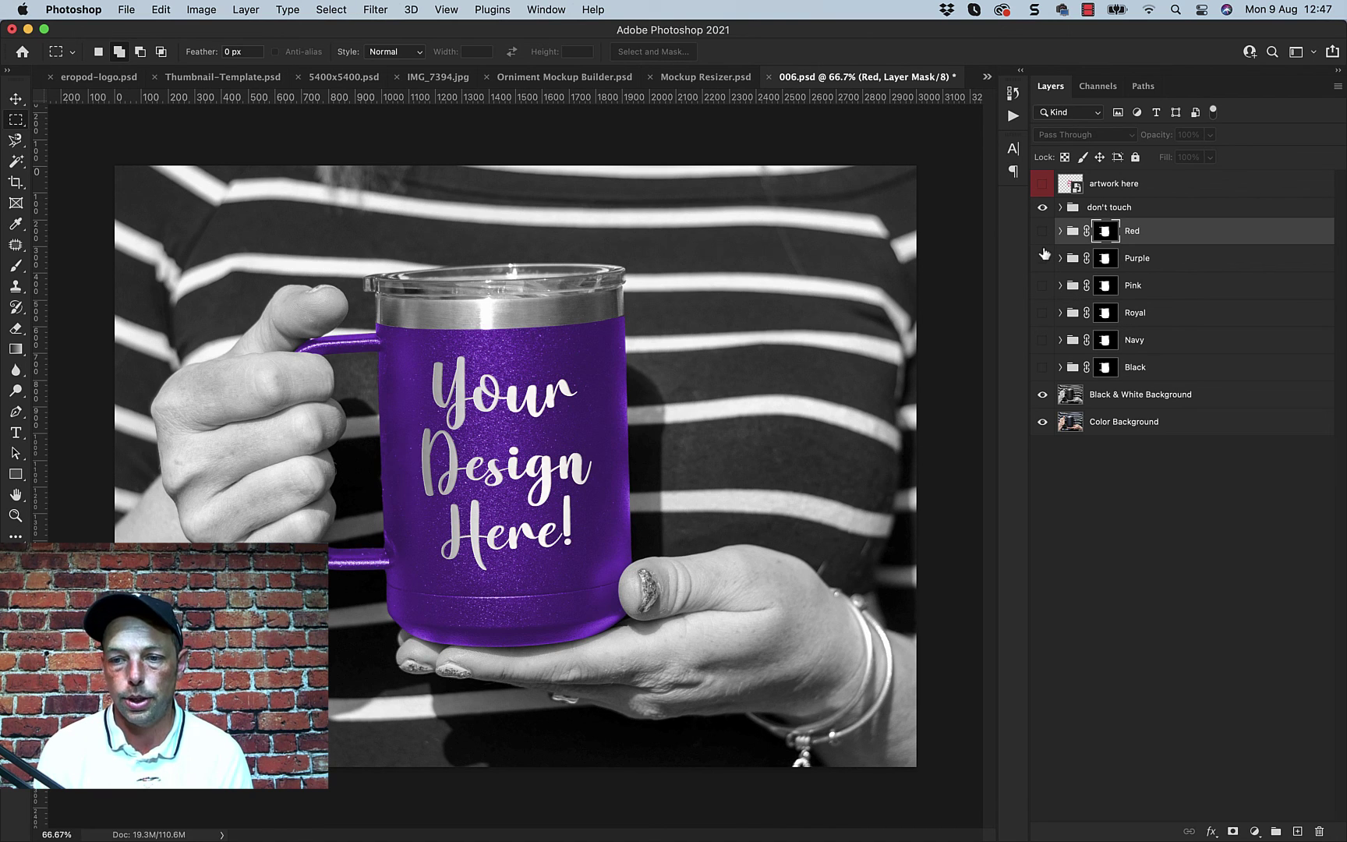
{"action": "left_click", "coordinate": [1043, 258]}
{"action": "left_click", "coordinate": [1043, 286]}
{"action": "left_click", "coordinate": [1043, 286]}
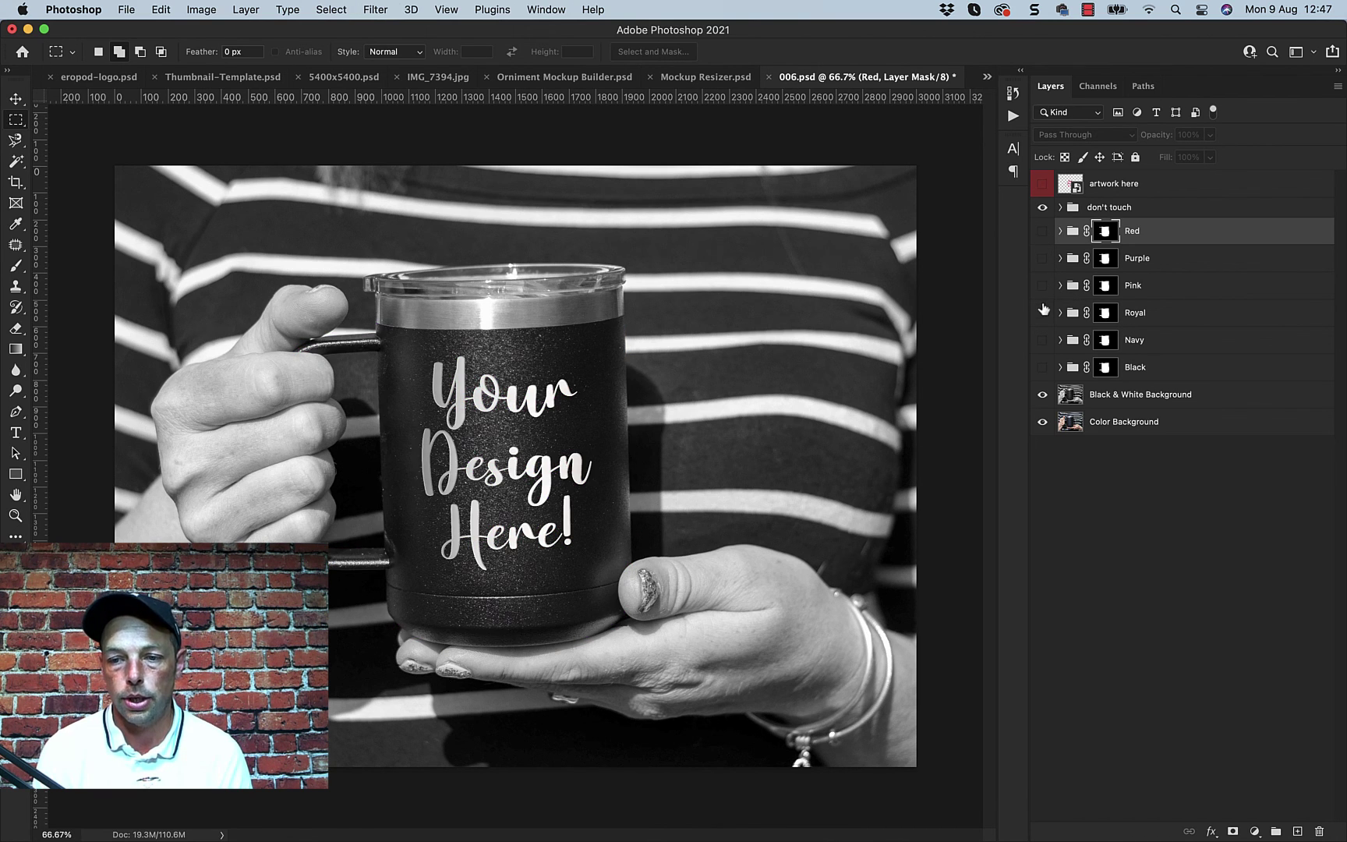
{"action": "left_click", "coordinate": [1043, 312]}
{"action": "left_click", "coordinate": [1043, 312]}
{"action": "left_click", "coordinate": [1043, 340]}
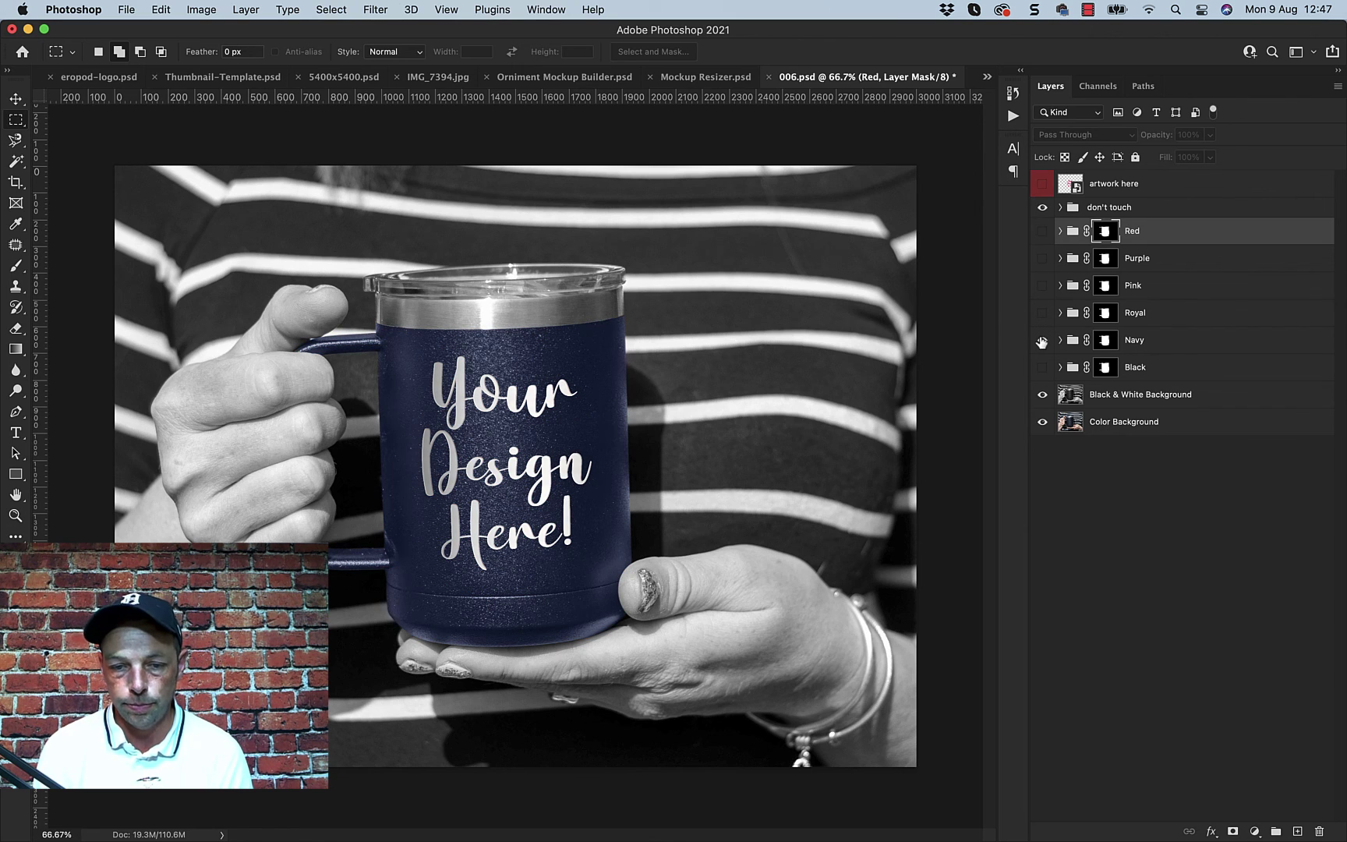
{"action": "left_click", "coordinate": [1043, 340]}
{"action": "left_click", "coordinate": [1042, 367]}
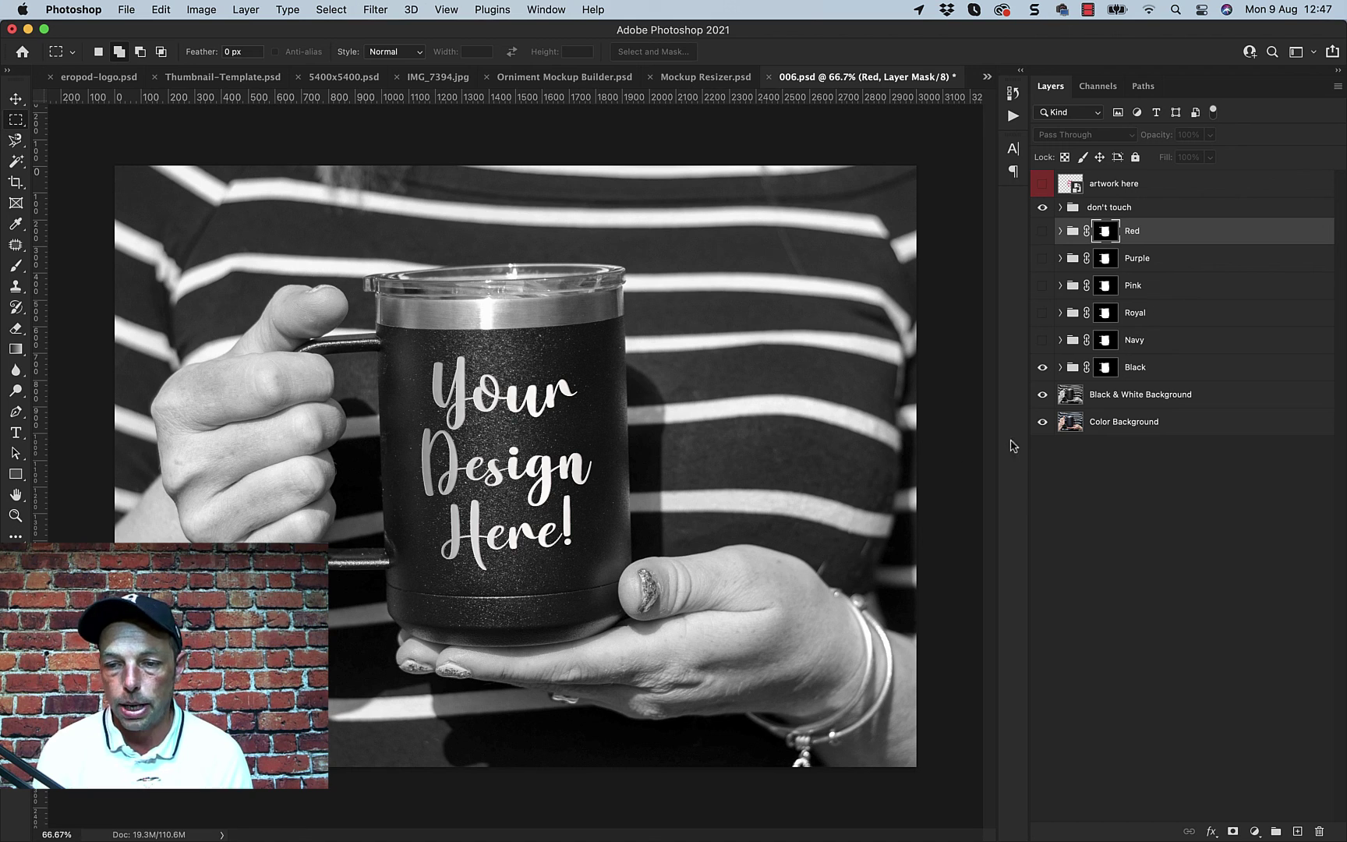
{"action": "left_click", "coordinate": [1042, 367]}
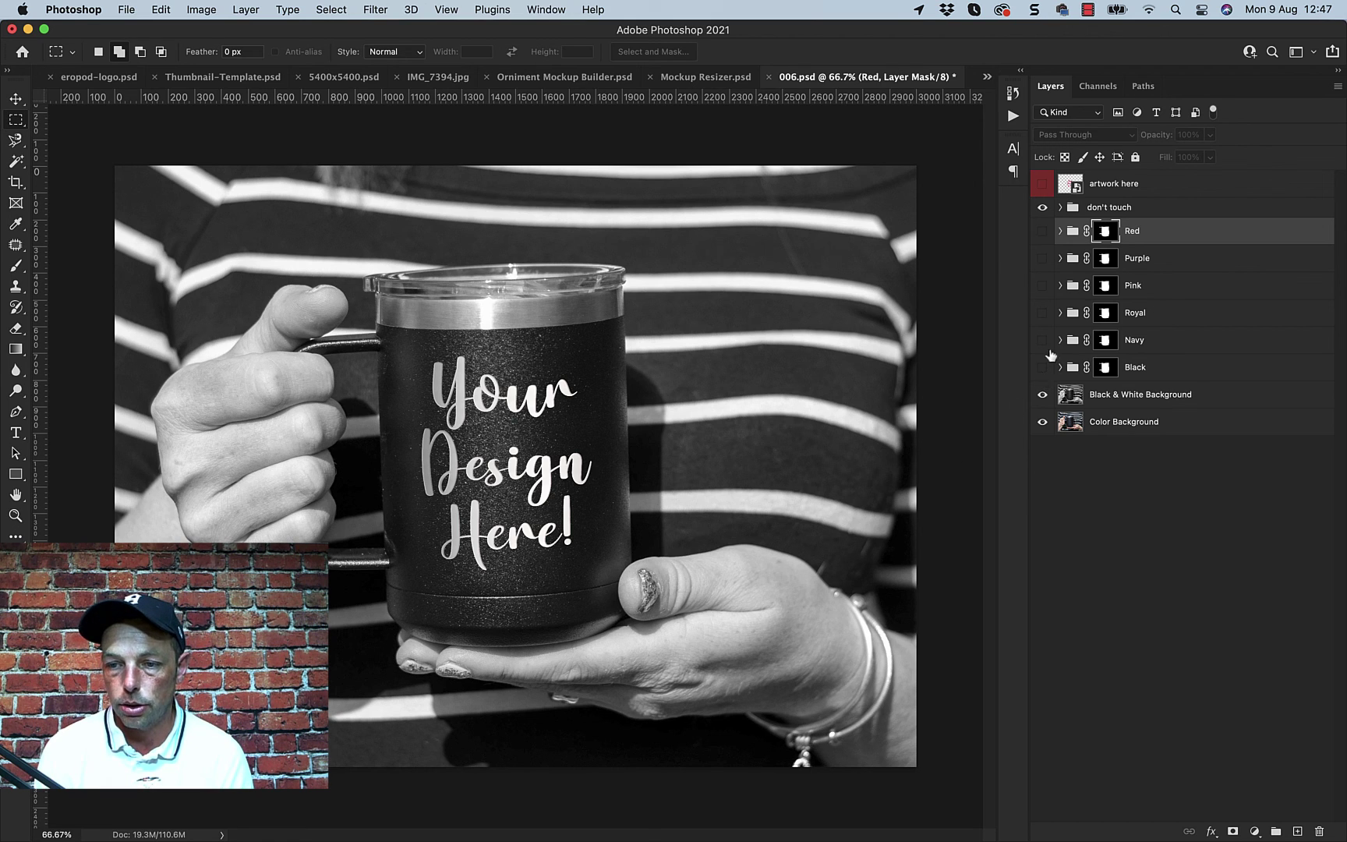
{"action": "left_click", "coordinate": [1042, 231]}
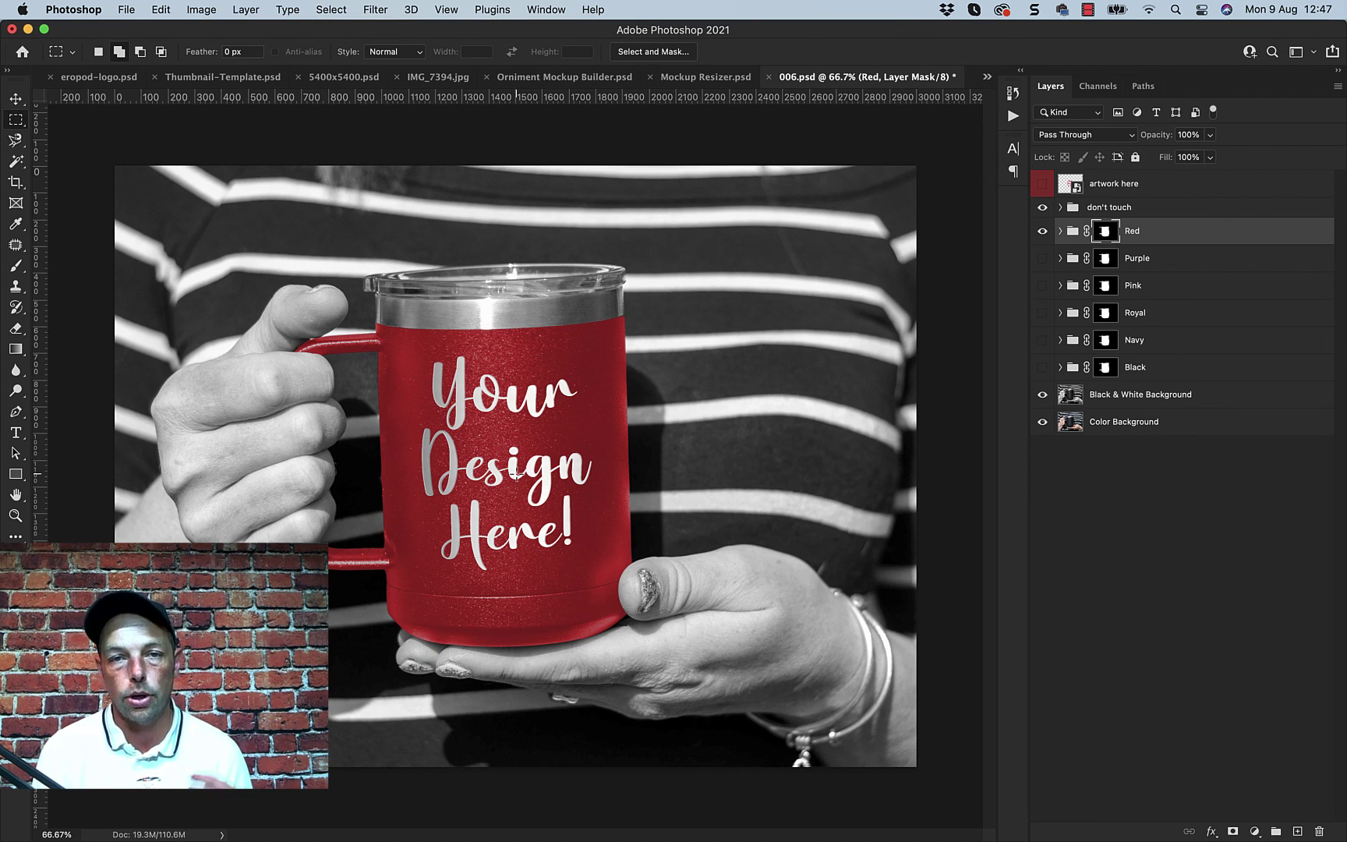
Hide the Black & White Background layer, preview the mug without its Red colour group, and show Red again
{"action": "left_click", "coordinate": [1045, 396]}
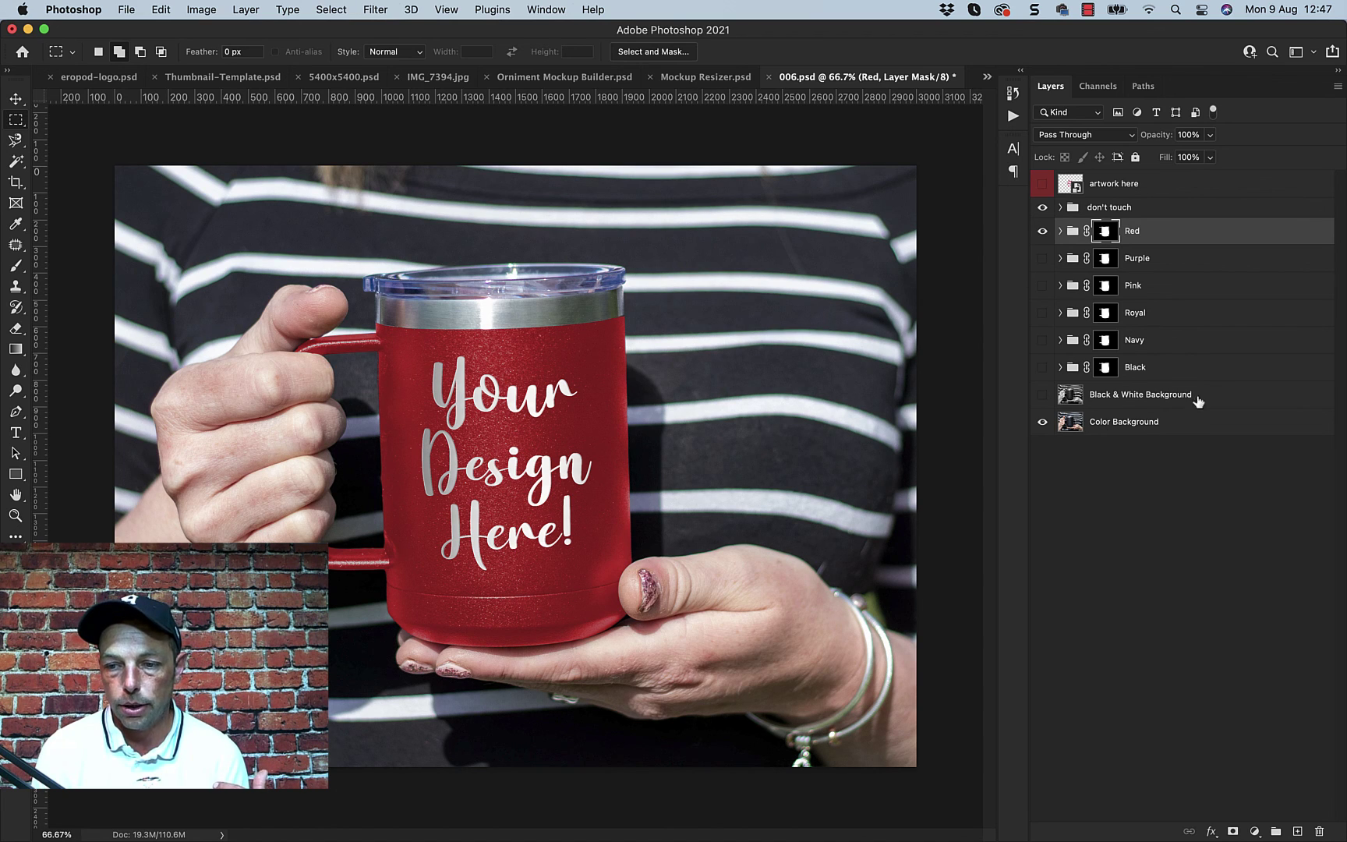
{"action": "left_click", "coordinate": [1043, 230]}
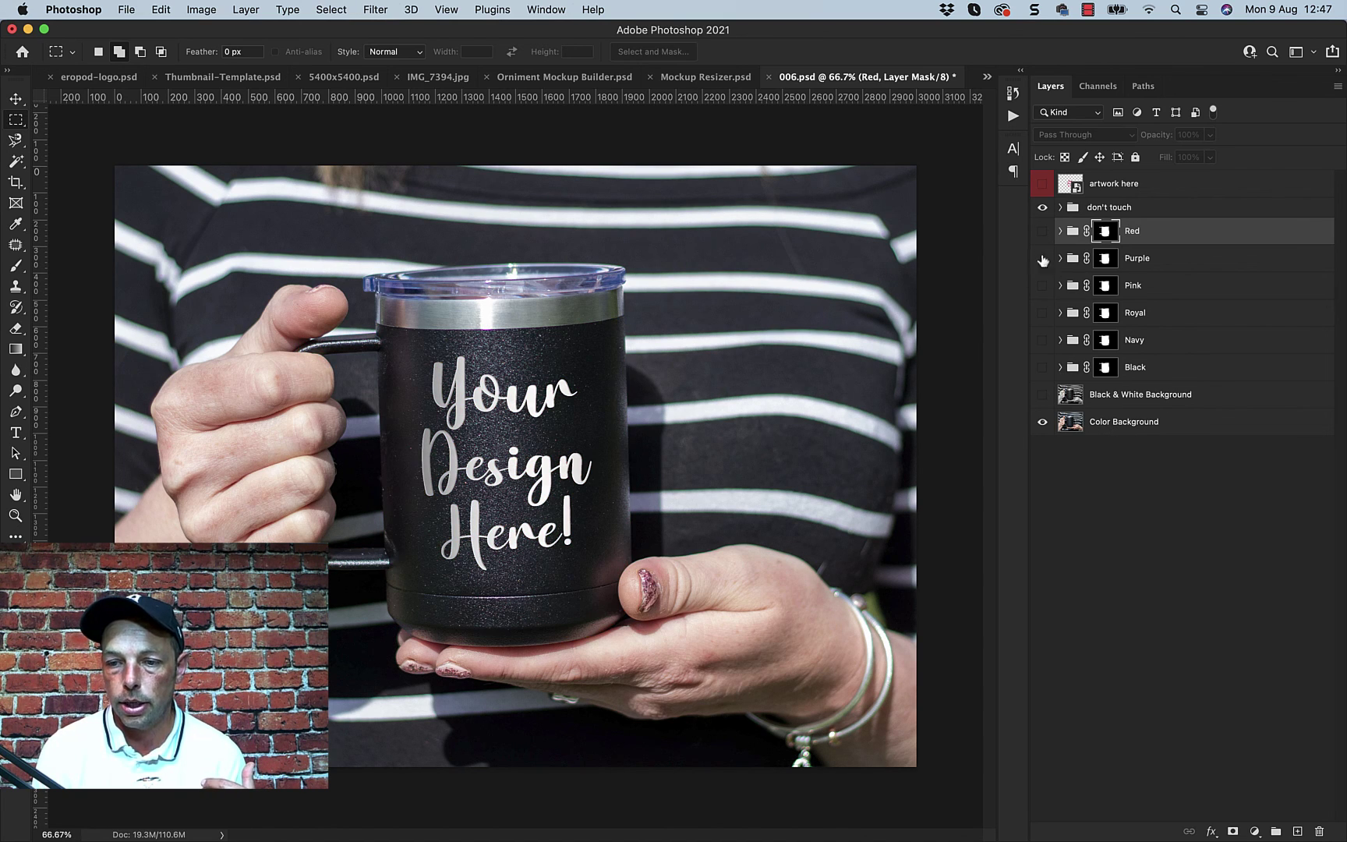
{"action": "left_click", "coordinate": [1044, 367]}
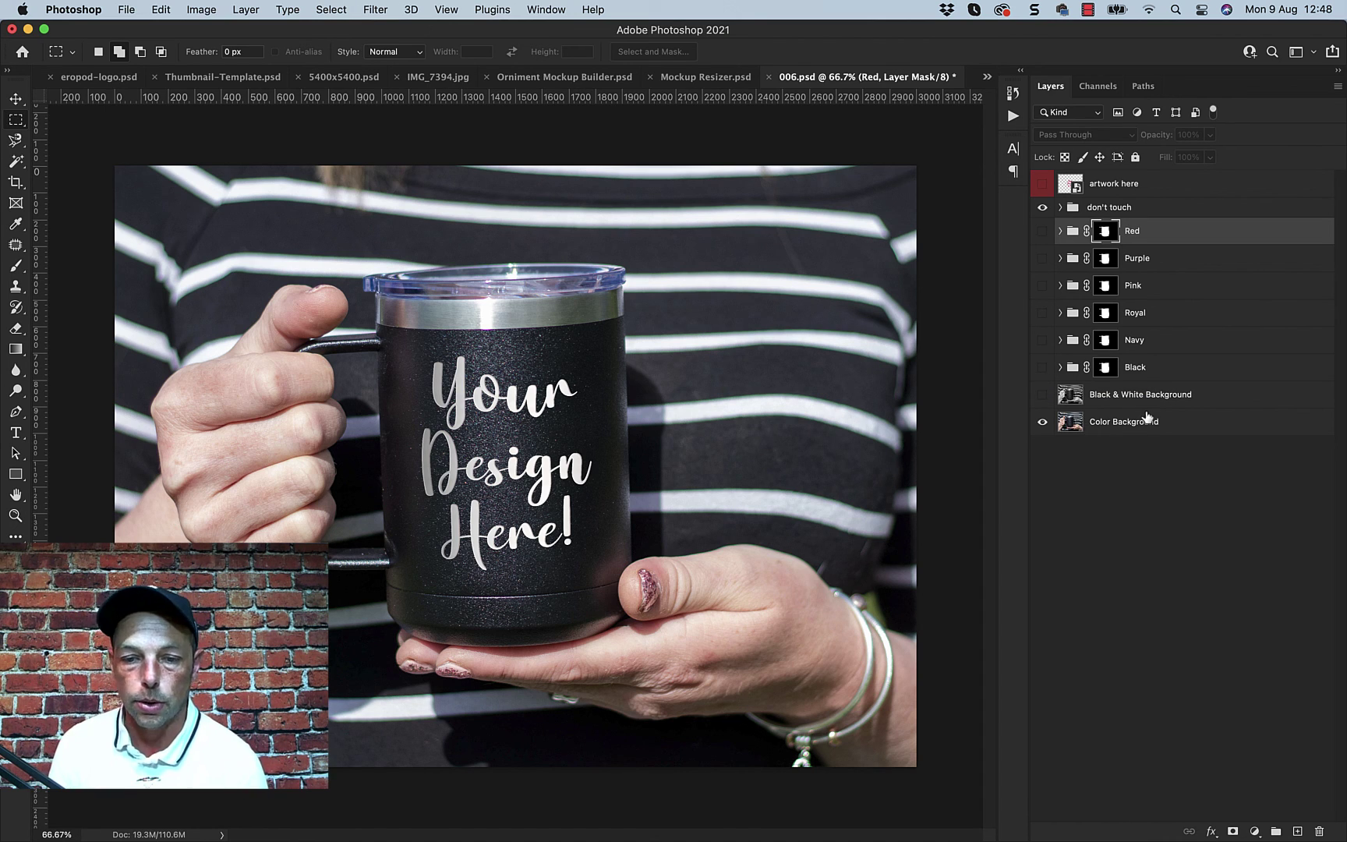
{"action": "left_click", "coordinate": [1042, 231]}
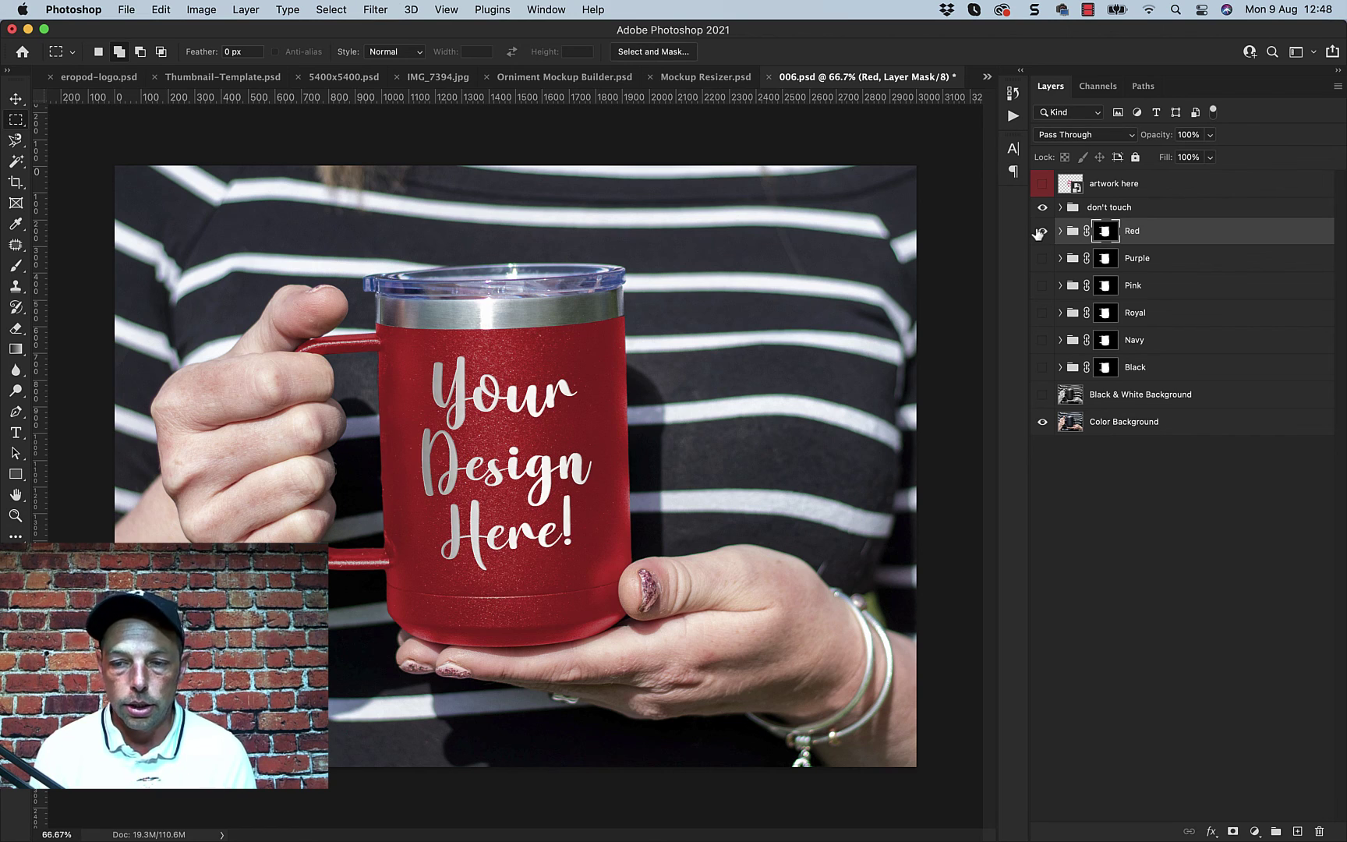
Open the contents of the artwork here smart object and hide its 2800x3200 placeholder design layer
{"action": "left_click", "coordinate": [1162, 193]}
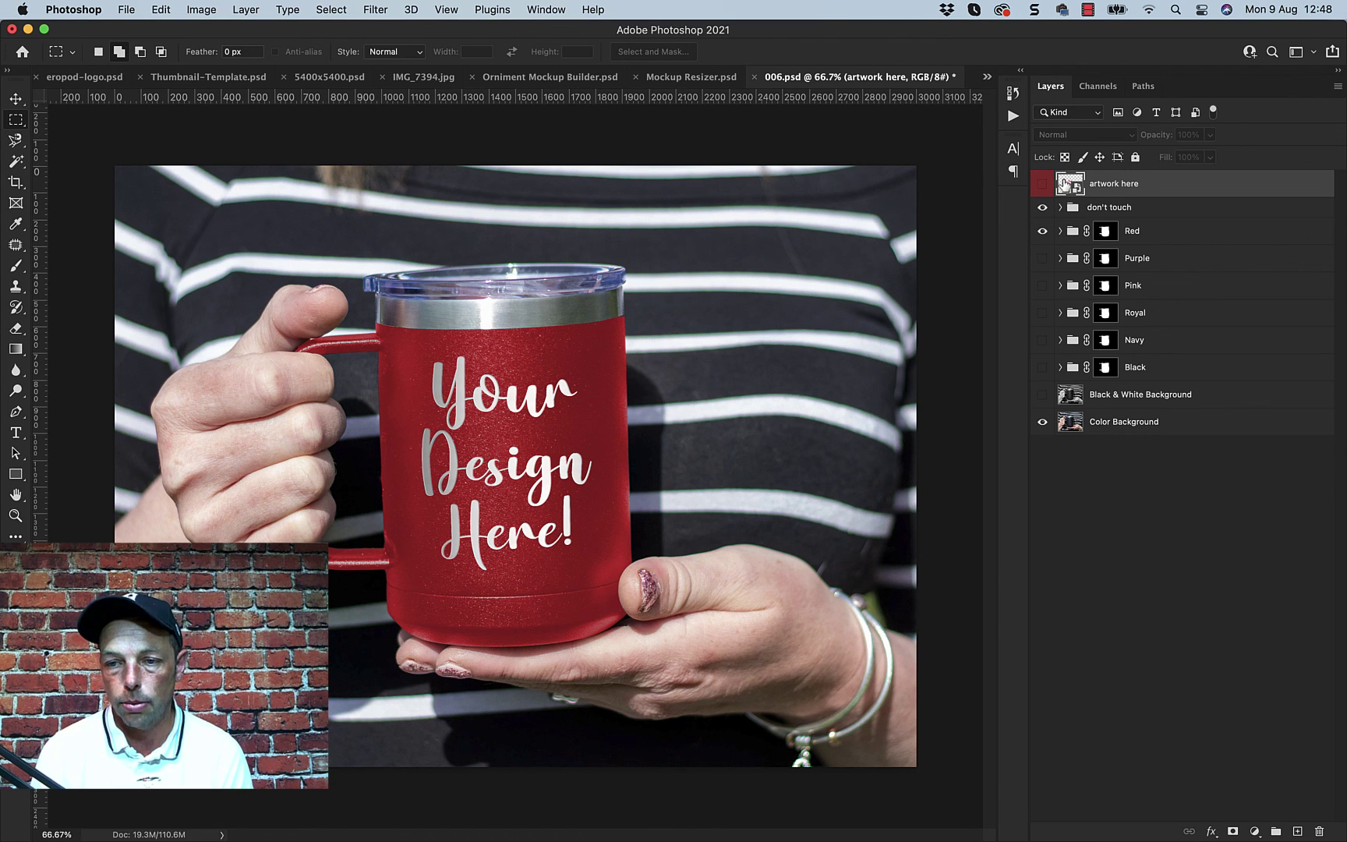
{"action": "double_click", "coordinate": [1065, 184]}
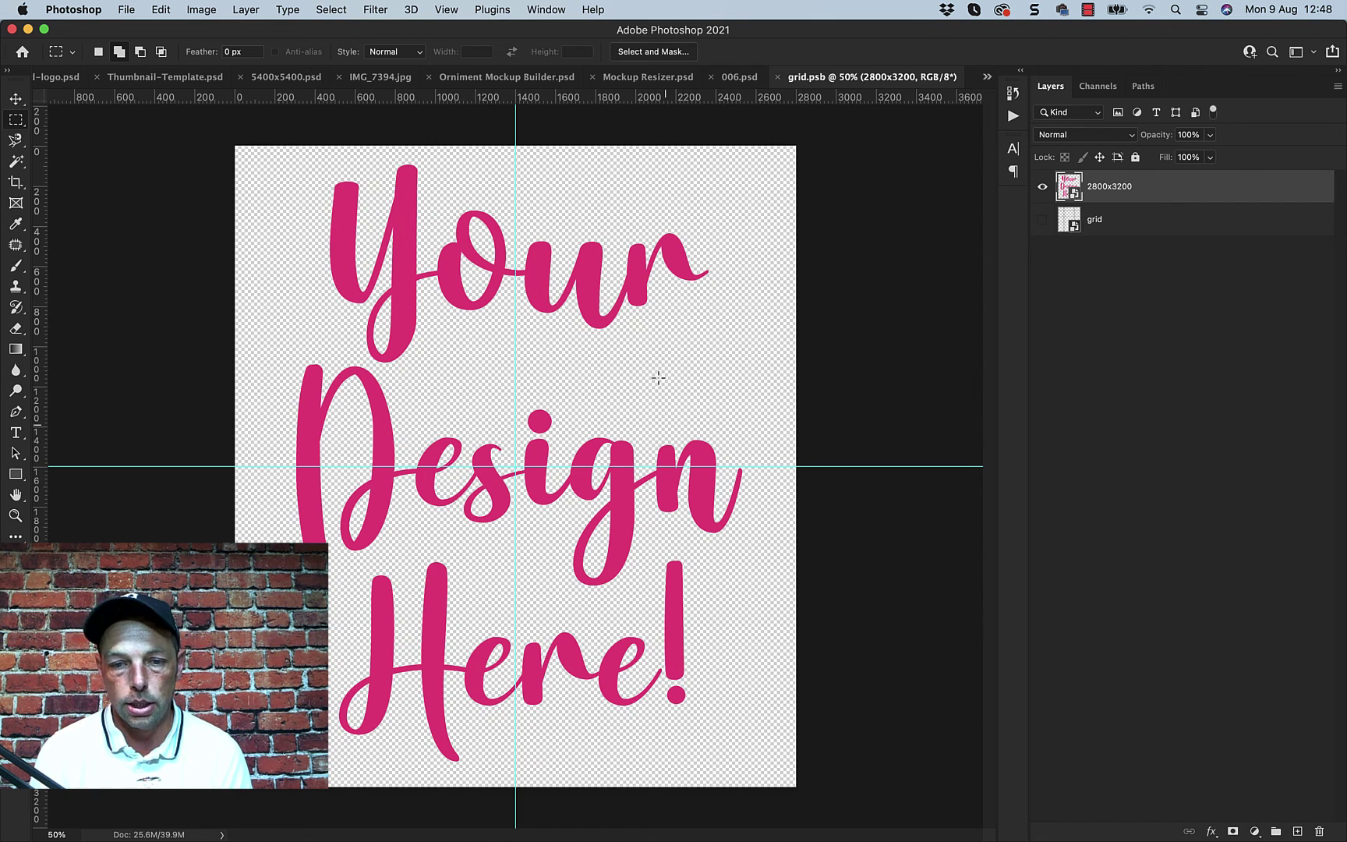
{"action": "left_click", "coordinate": [1045, 195]}
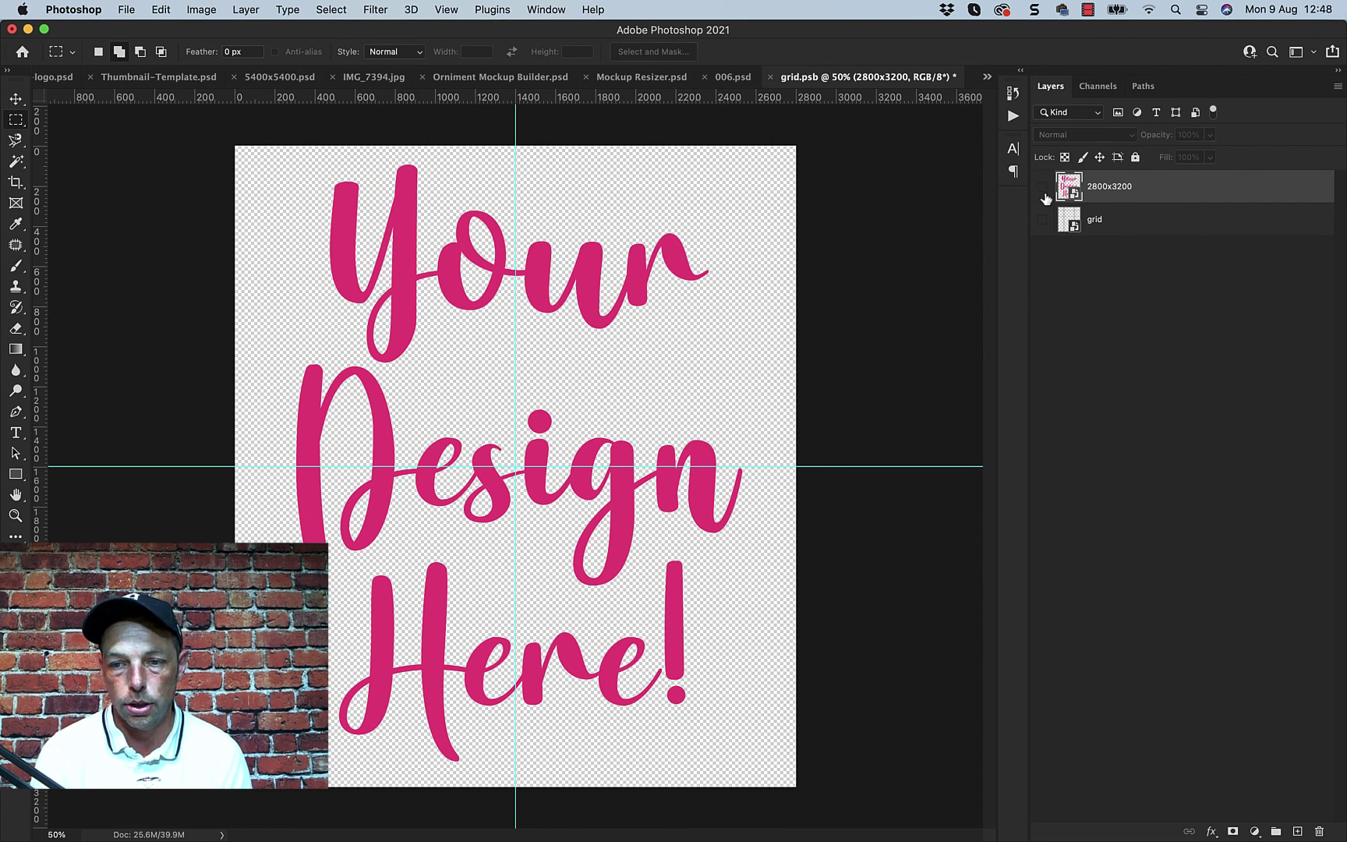
Place DrinksWellWithOthers.png from the Demo Designs folder into the artwork file, filling the canvas, and save and close that file
{"action": "left_click", "coordinate": [121, 820]}
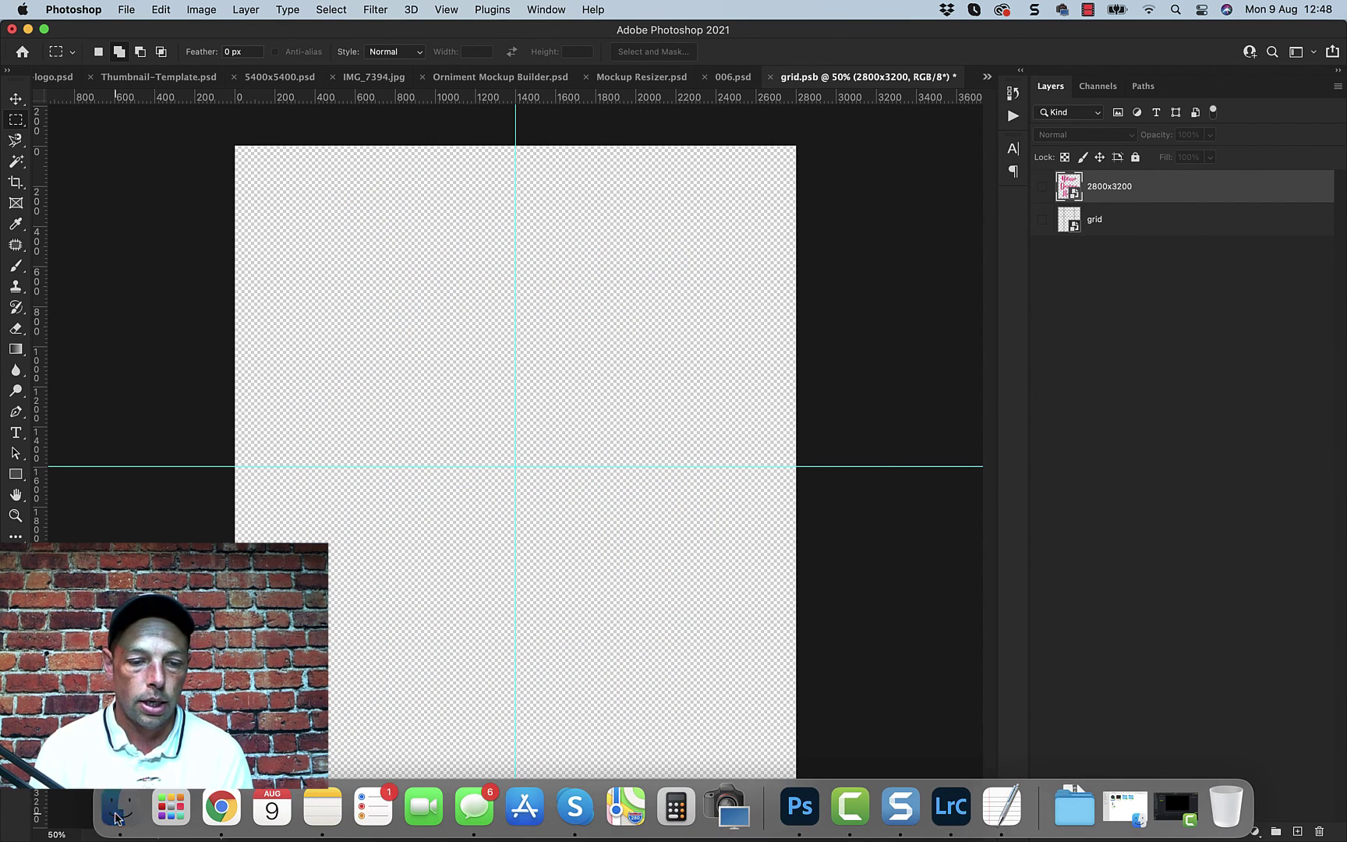
{"action": "left_click", "coordinate": [879, 85]}
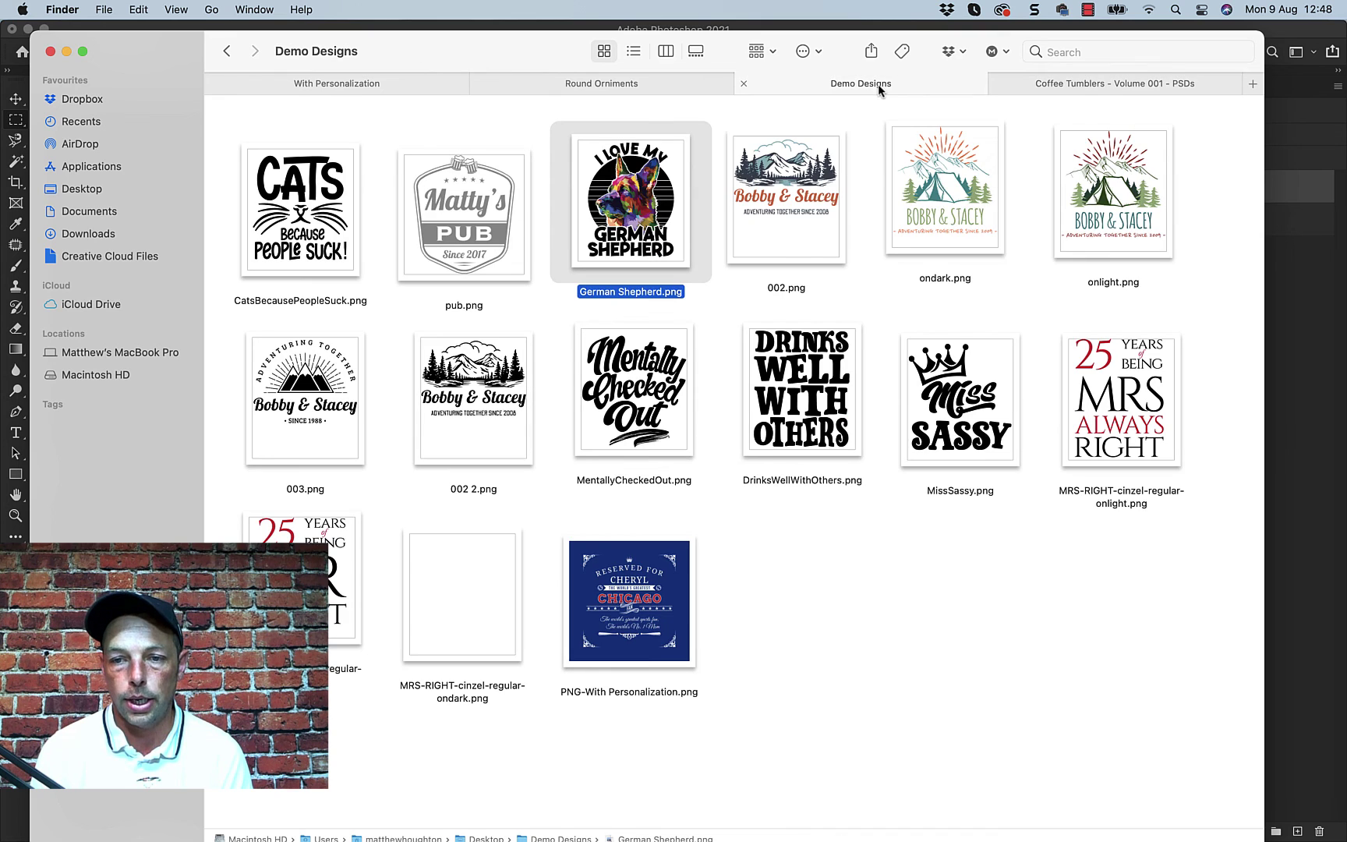
{"action": "left_click_drag", "start_coordinate": [506, 60], "coordinate": [493, 280]}
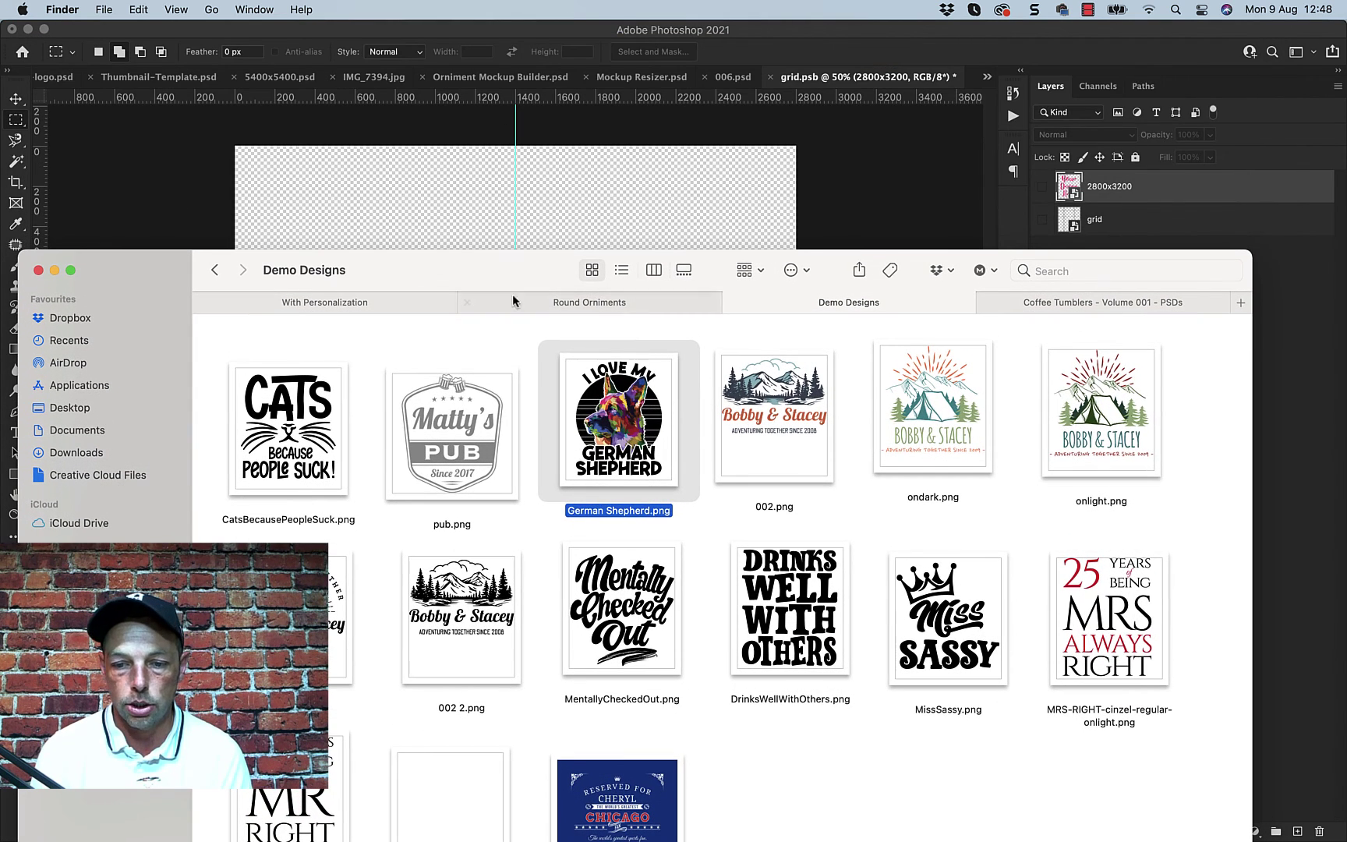
{"action": "left_click", "coordinate": [817, 630]}
{"action": "left_click_drag", "start_coordinate": [817, 630], "coordinate": [512, 200]}
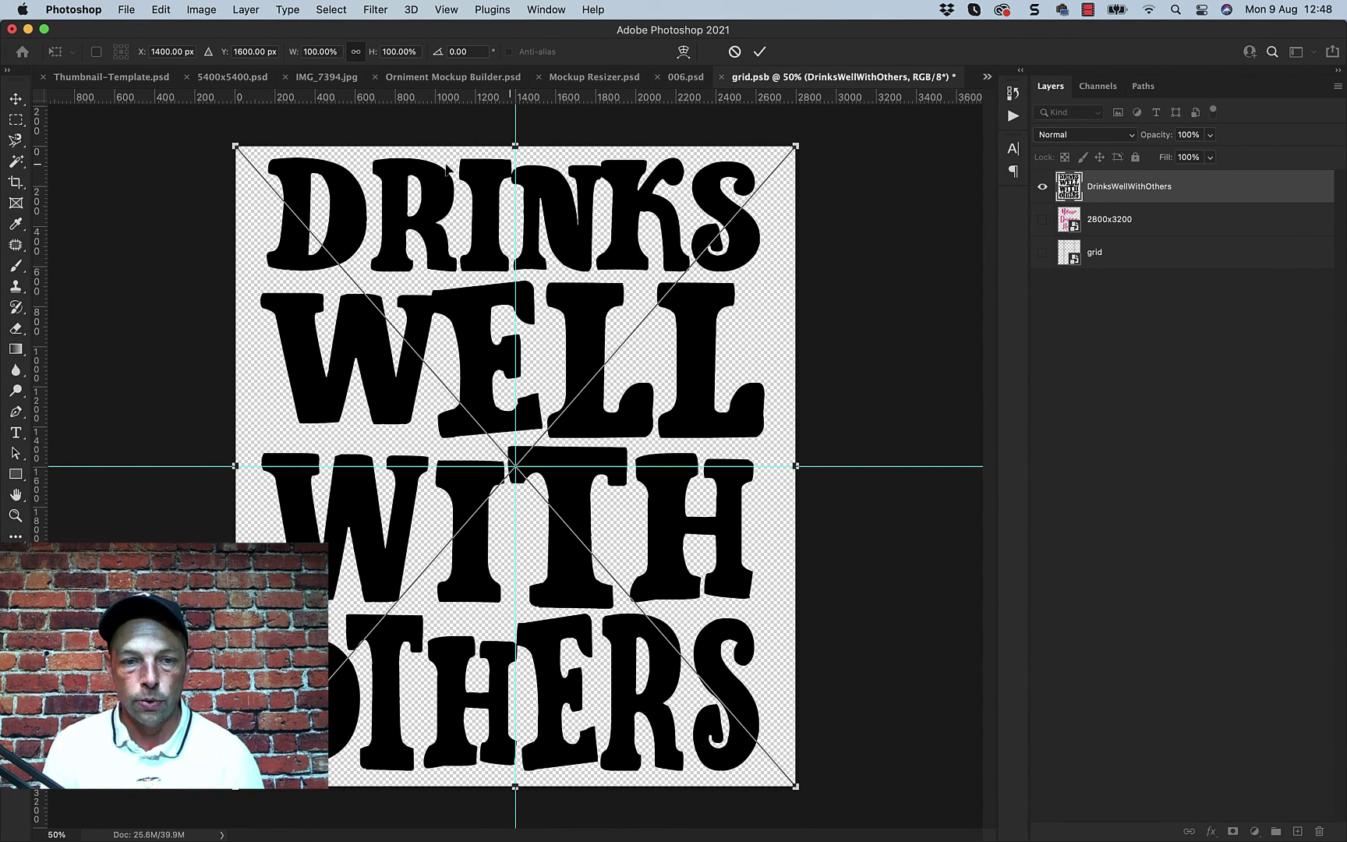
{"action": "mouse_move", "coordinate": [235, 147]}
{"action": "left_mouse_down"}
{"action": "mouse_move", "coordinate": [409, 312]}
{"action": "mouse_move", "coordinate": [467, 334]}
{"action": "mouse_move", "coordinate": [265, 187]}
{"action": "mouse_move", "coordinate": [242, 155]}
{"action": "mouse_move", "coordinate": [223, 160]}
{"action": "left_mouse_up"}
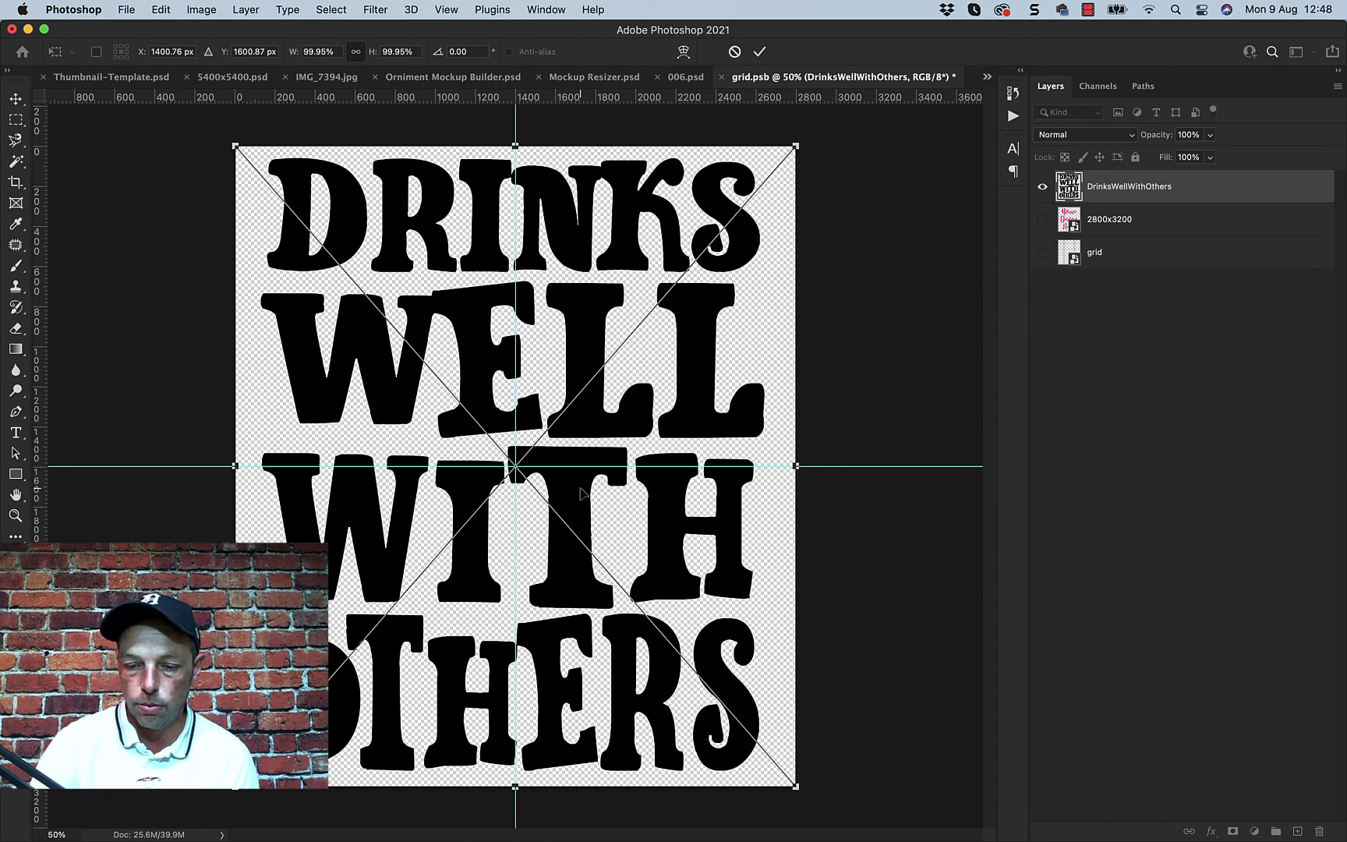
{"action": "key", "text": "Return"}
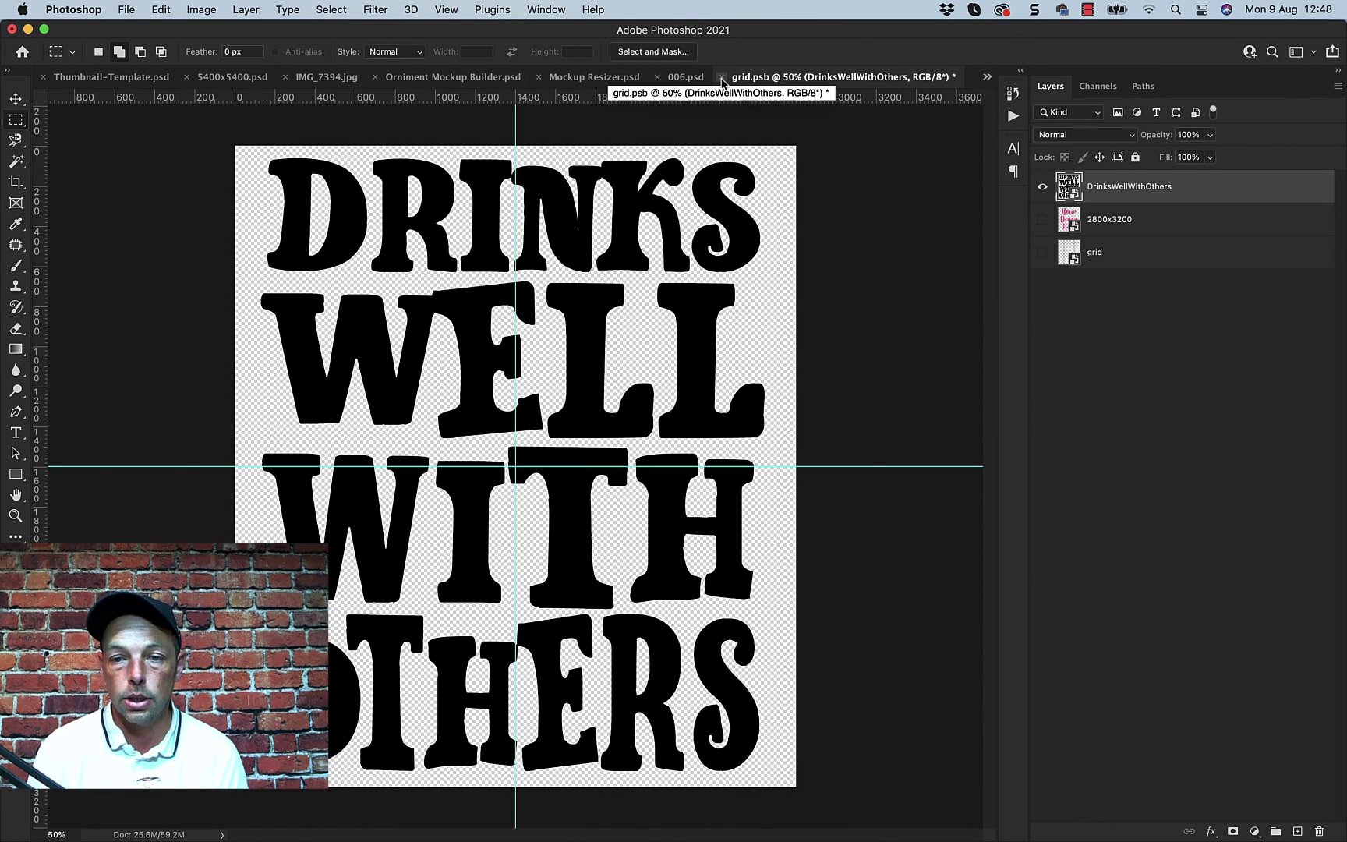
{"action": "left_click", "coordinate": [722, 80]}
{"action": "left_click", "coordinate": [657, 306]}
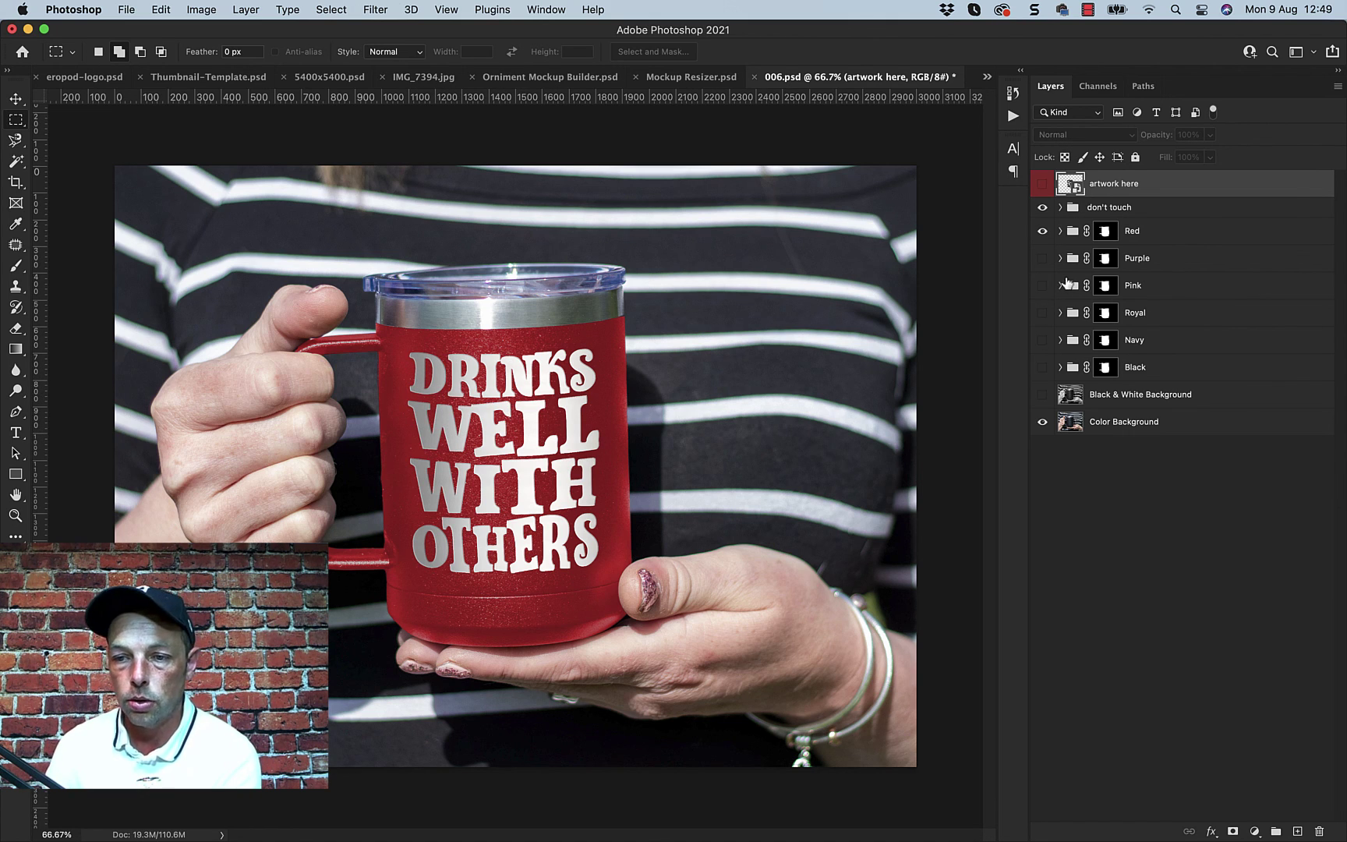
Replace the DrinksWellWithOthers design in the artwork here smart object with German Shepherd.png, hiding the old layer, and save and close the artwork file
{"action": "double_click", "coordinate": [1065, 189]}
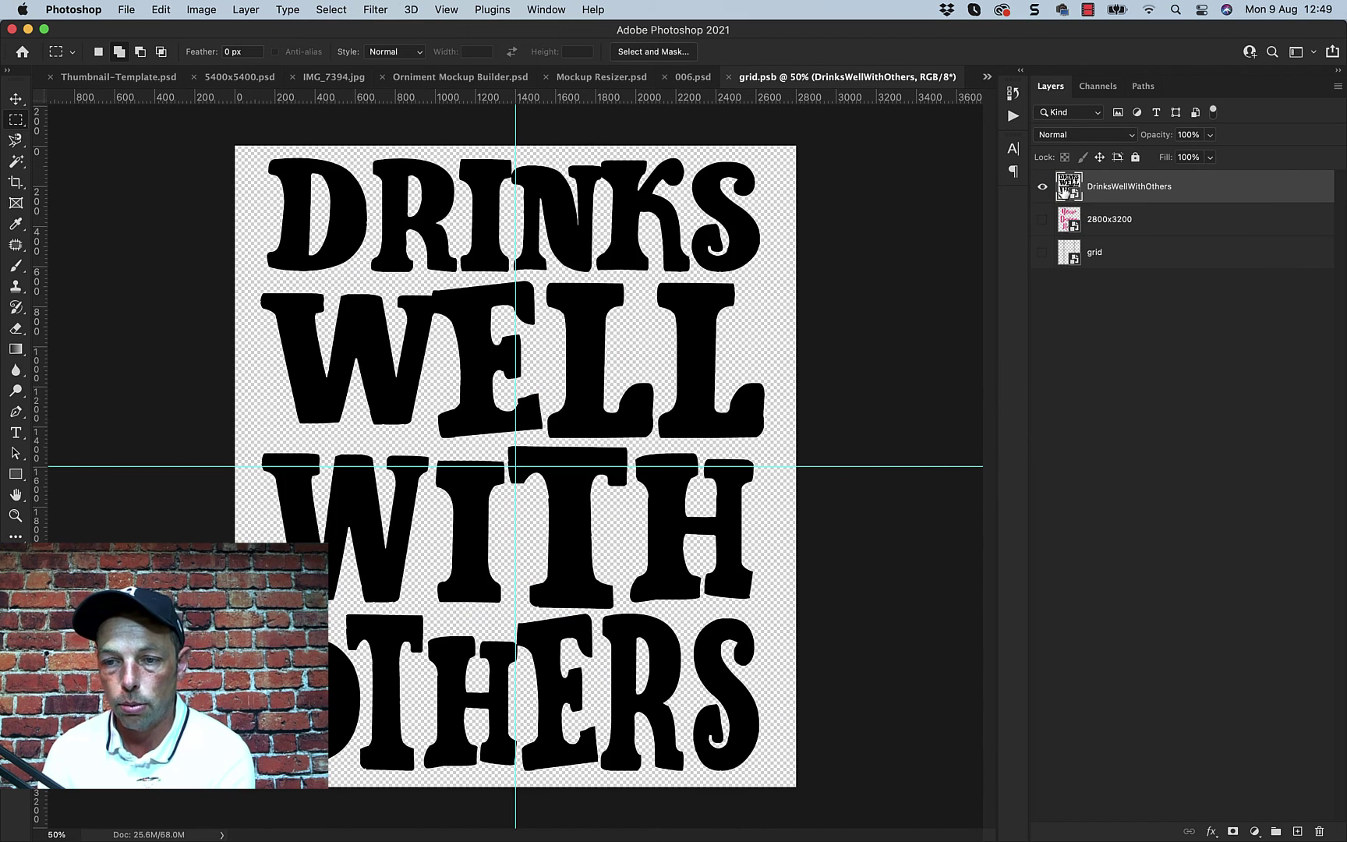
{"action": "left_click", "coordinate": [1043, 186]}
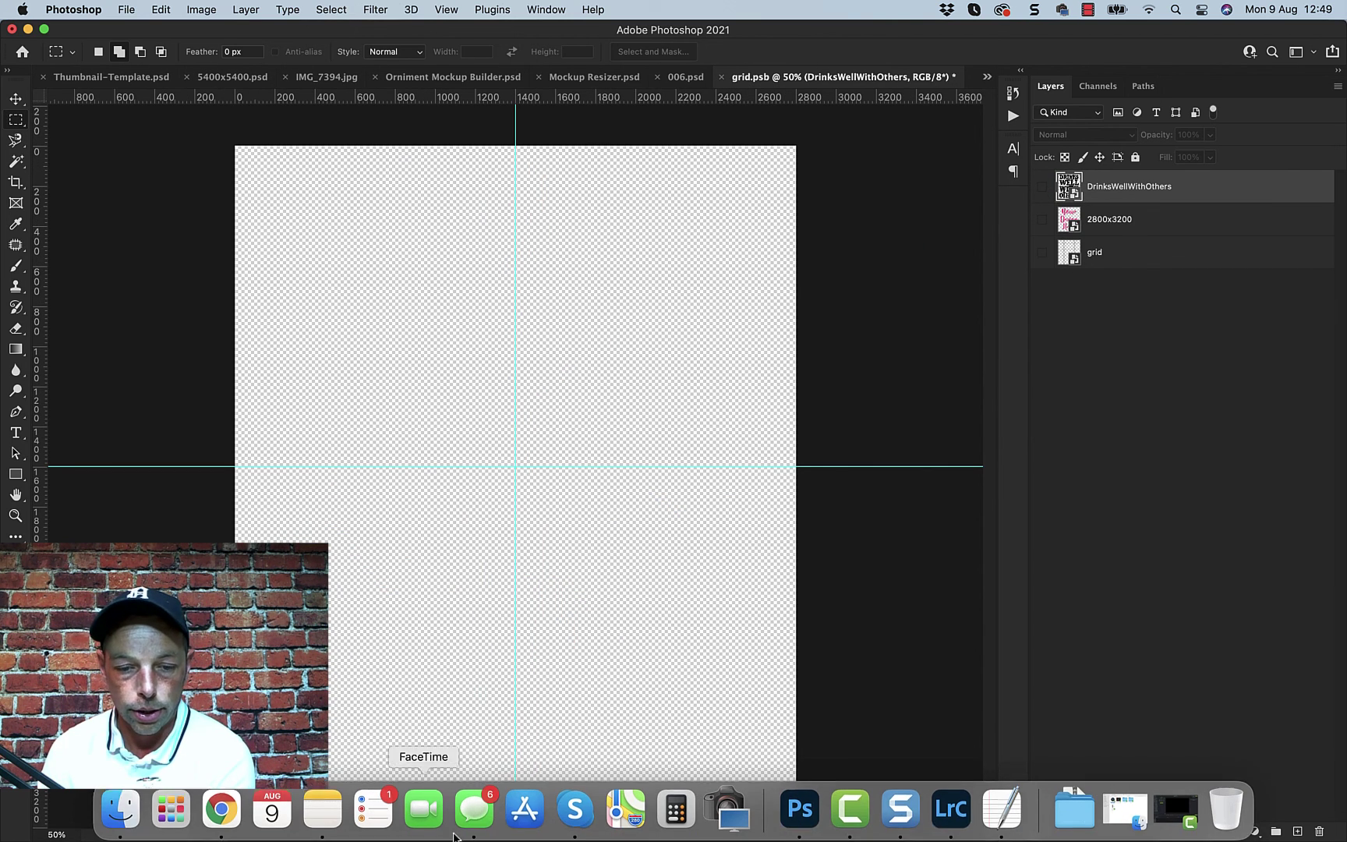
{"action": "left_click", "coordinate": [131, 811]}
{"action": "left_click_drag", "start_coordinate": [636, 466], "coordinate": [494, 163]}
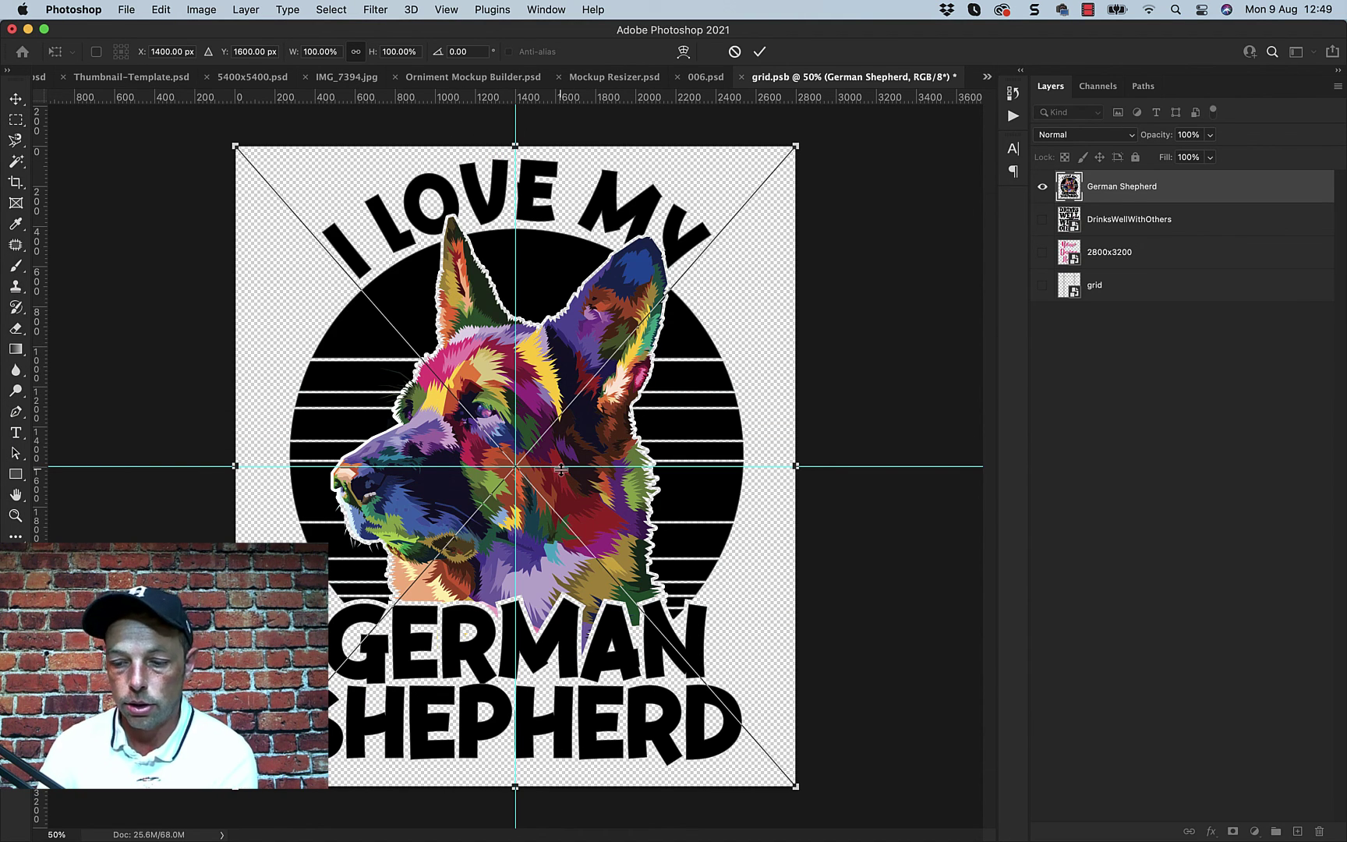
{"action": "key", "text": "Return"}
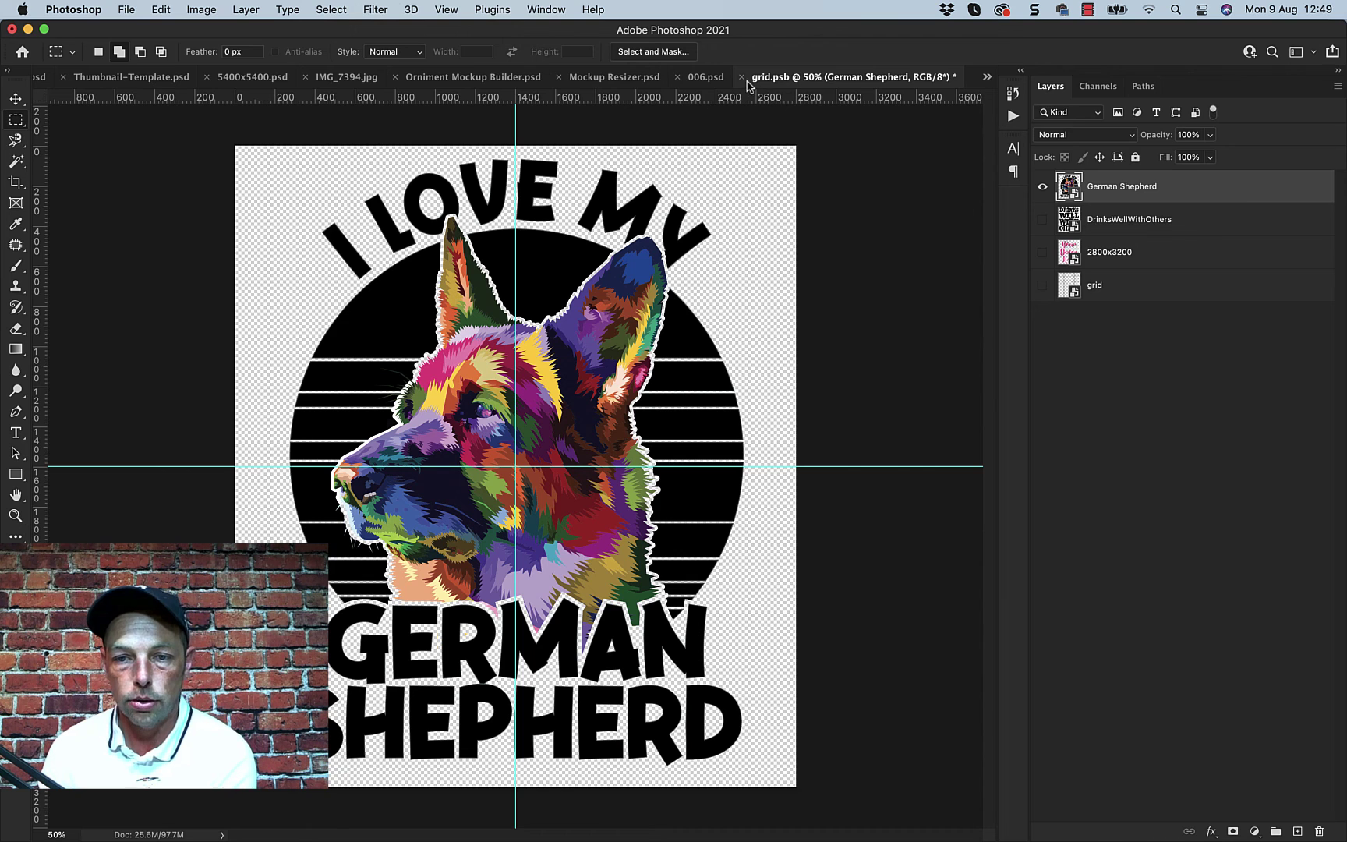
{"action": "left_click", "coordinate": [741, 78]}
{"action": "left_click", "coordinate": [711, 311]}
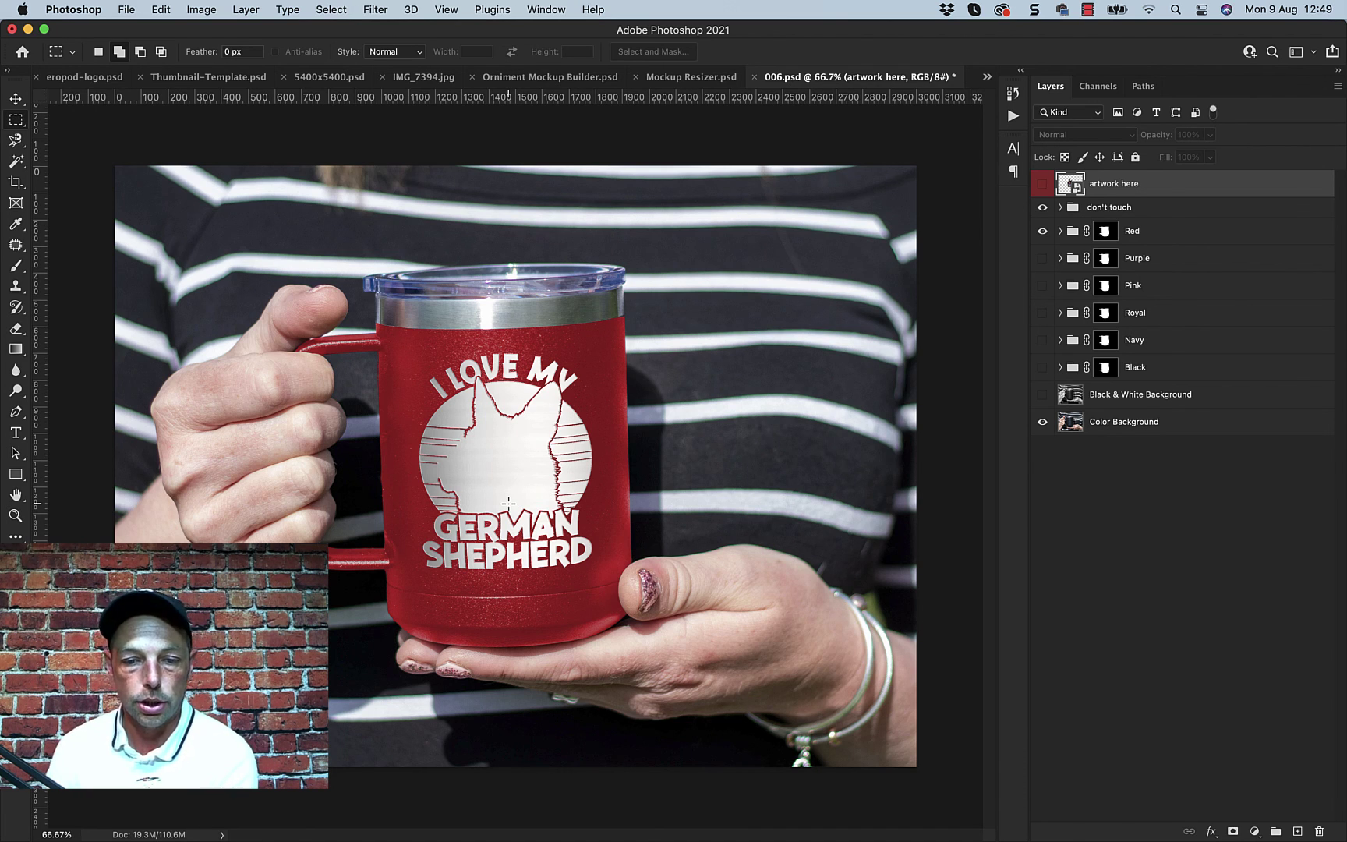
Open the artwork here smart object contents, hide the German Shepherd layer and show the 2800x3200 placeholder design
{"action": "double_click", "coordinate": [1063, 184]}
{"action": "left_click", "coordinate": [1042, 187]}
{"action": "left_click", "coordinate": [1043, 252]}
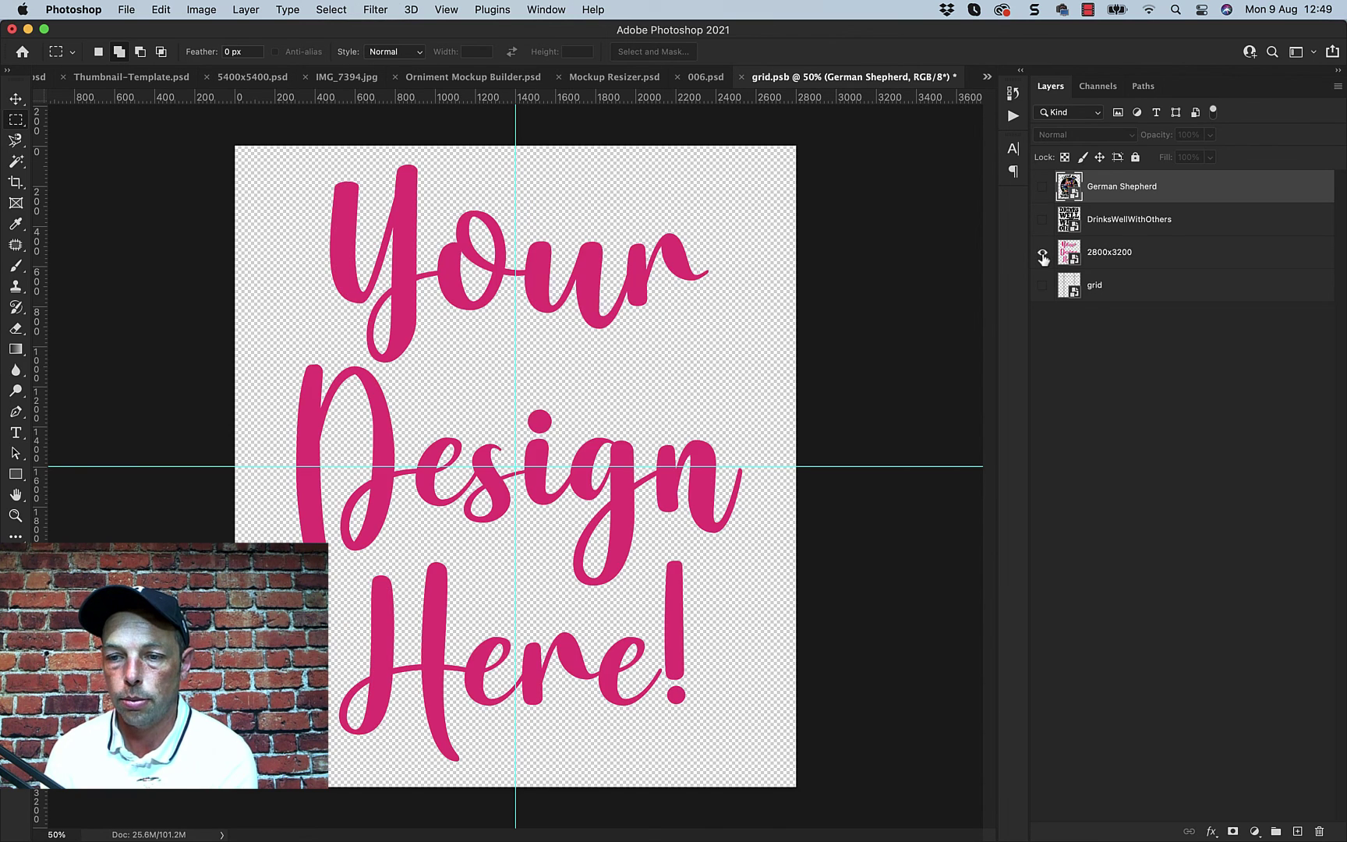
{"action": "left_click", "coordinate": [1042, 252]}
{"action": "left_click", "coordinate": [1042, 220]}
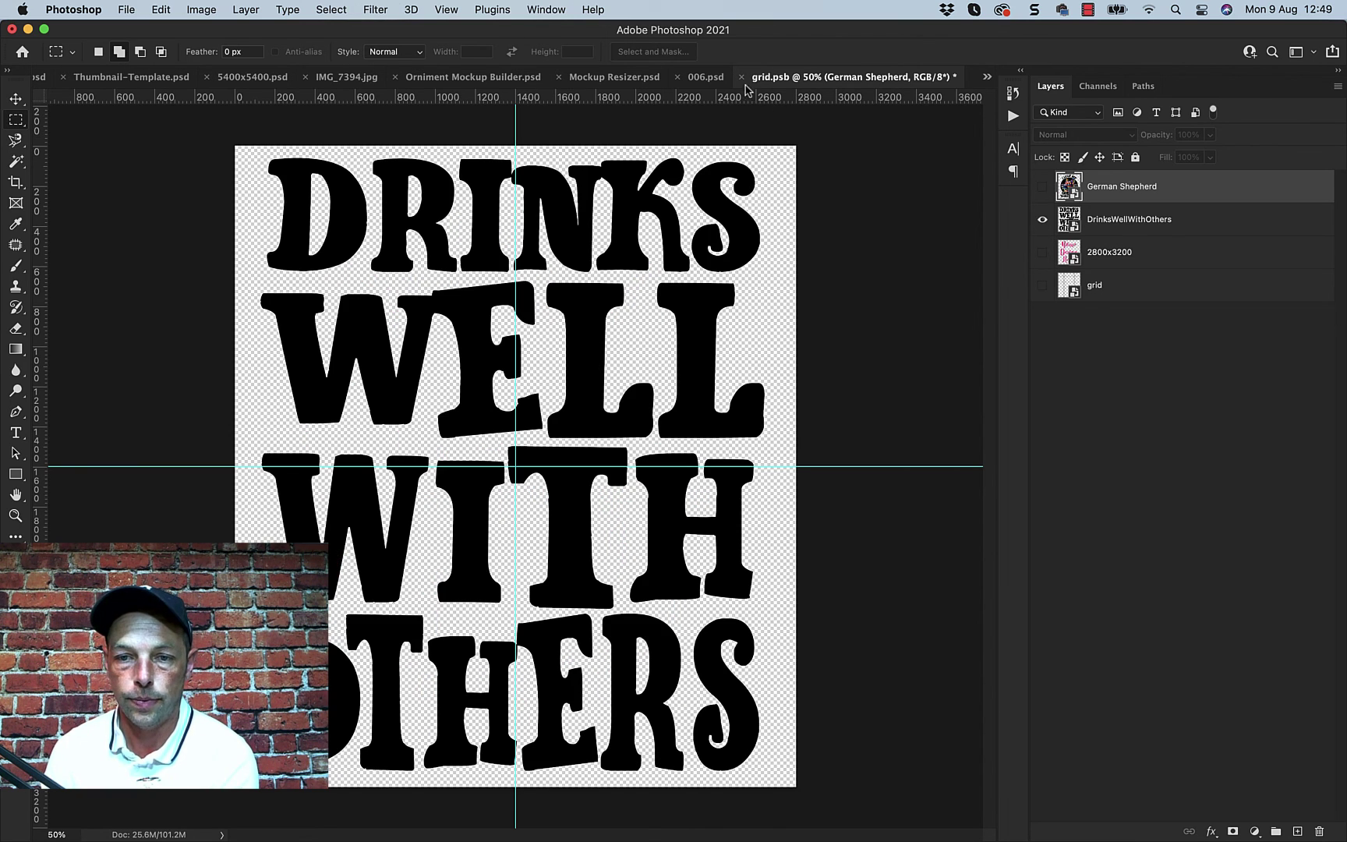
{"action": "left_click", "coordinate": [741, 77]}
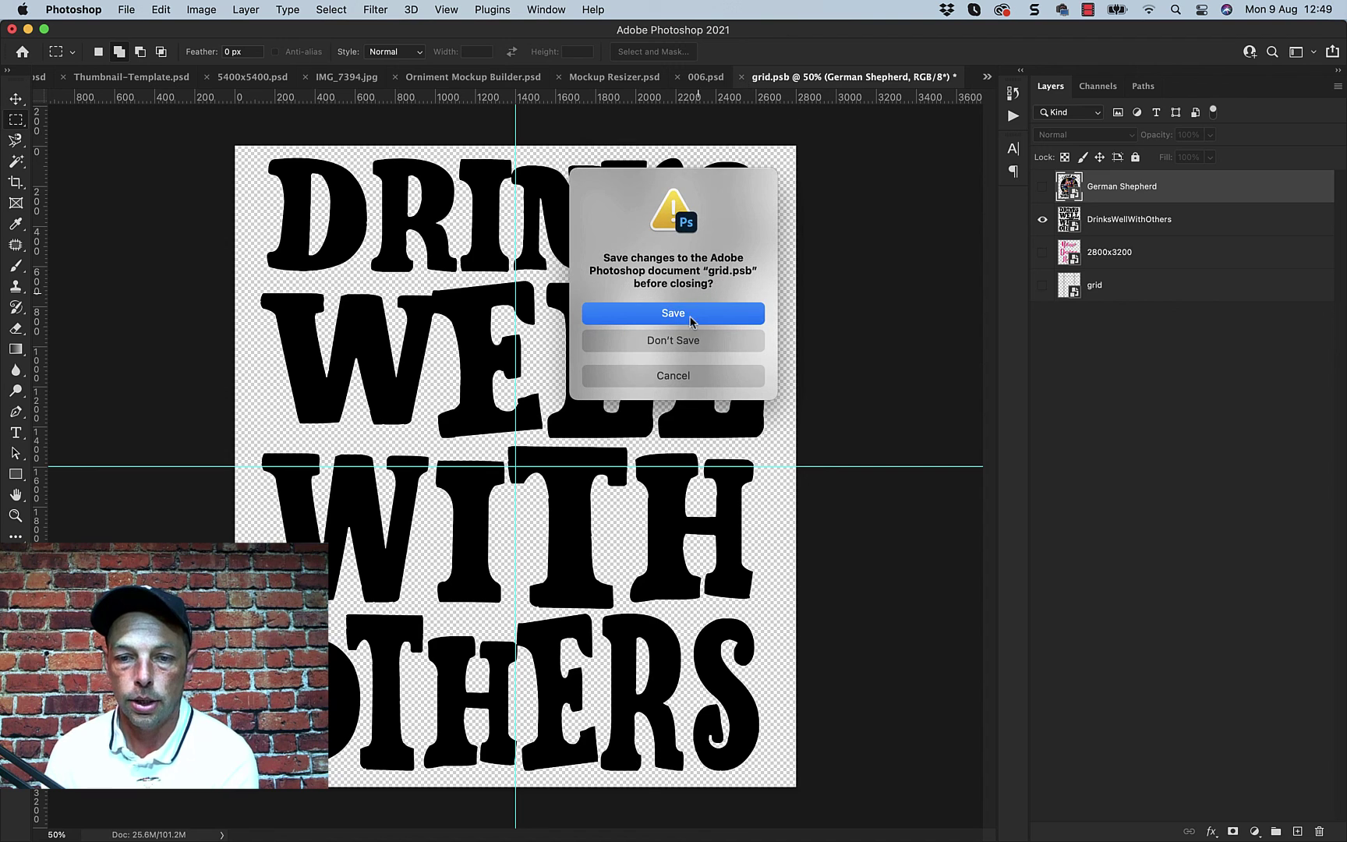
{"action": "left_click", "coordinate": [671, 373]}
{"action": "left_click", "coordinate": [1042, 219]}
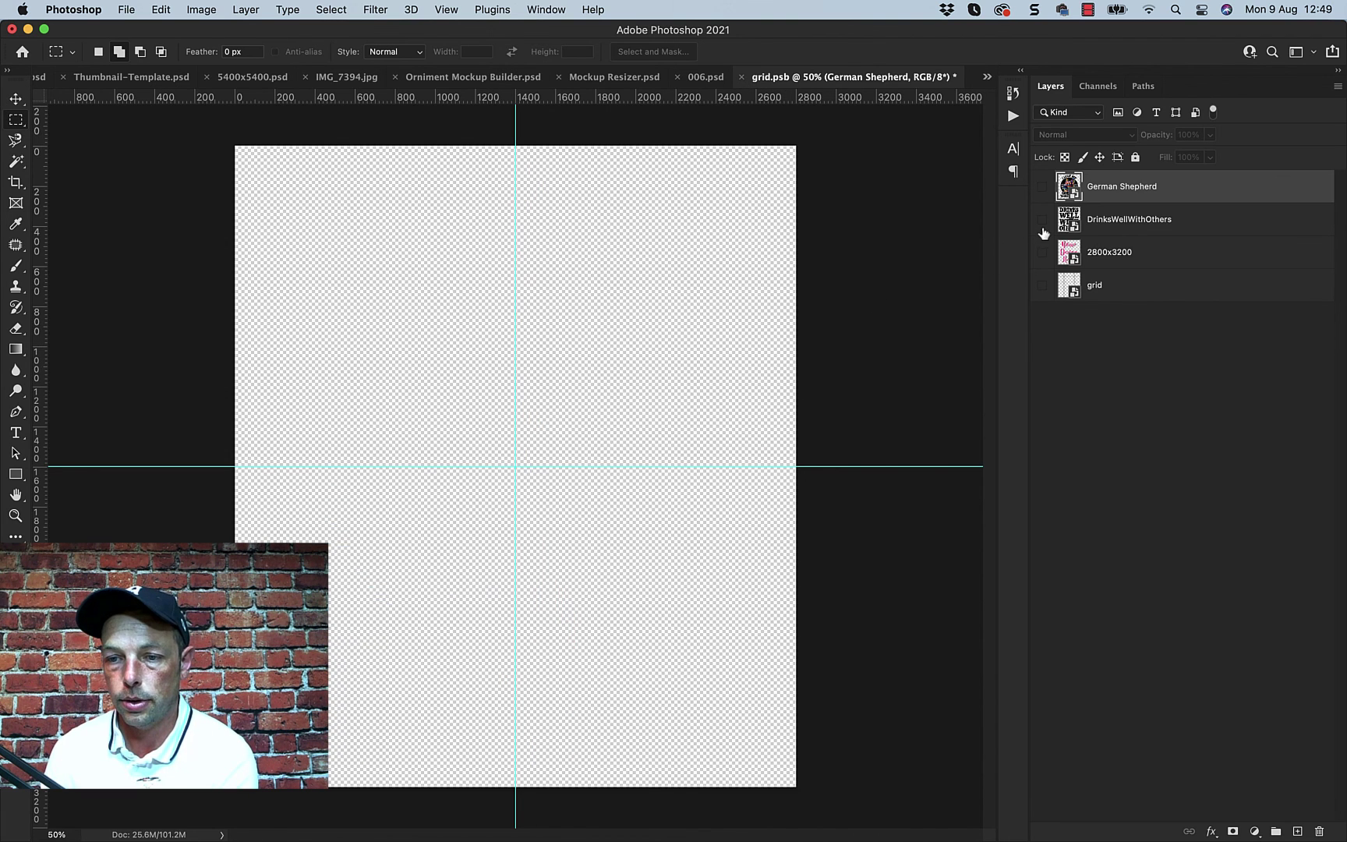
{"action": "left_click", "coordinate": [1043, 252]}
Save and close the artwork file to update the mug mockup
{"action": "left_click", "coordinate": [741, 78]}
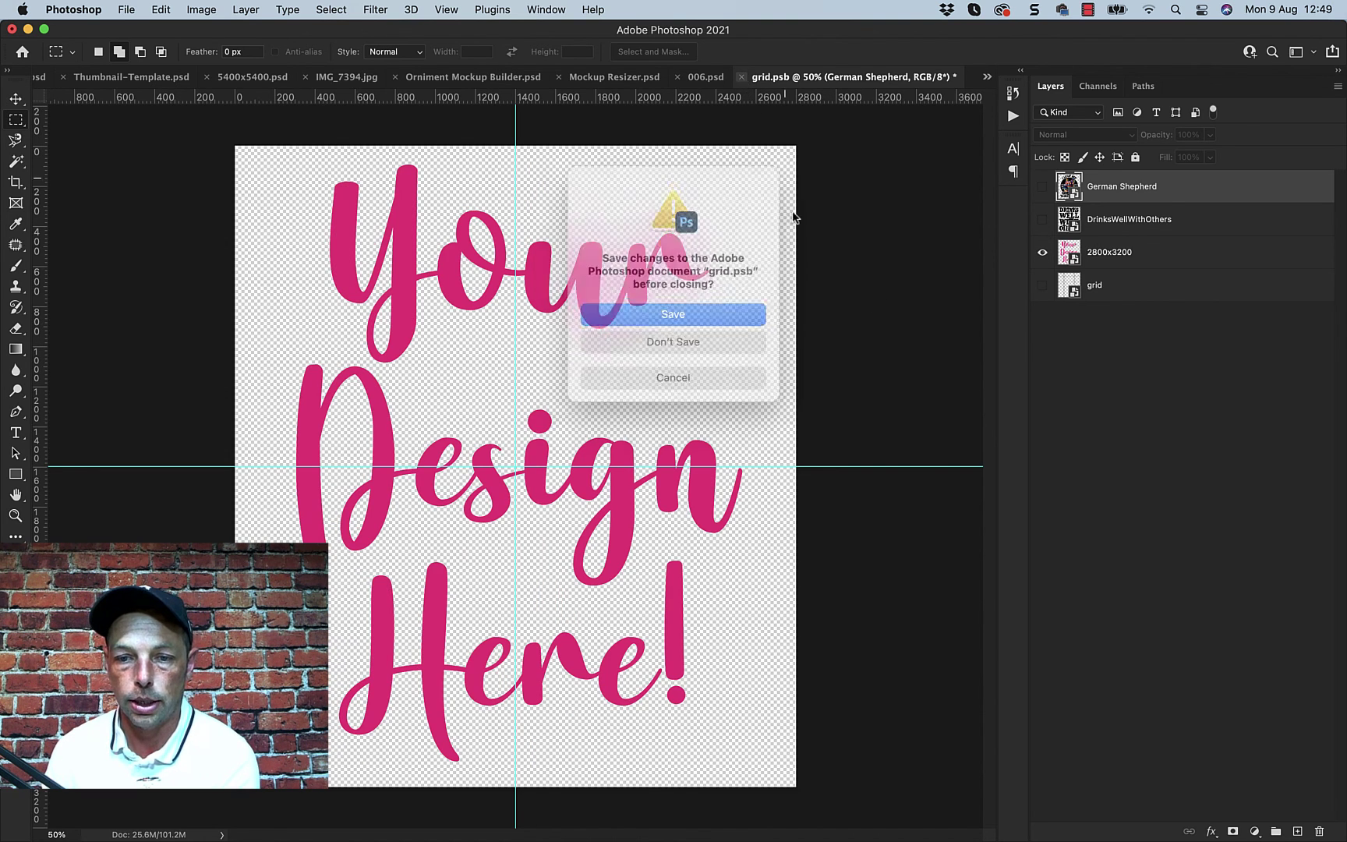
{"action": "left_click", "coordinate": [676, 316]}
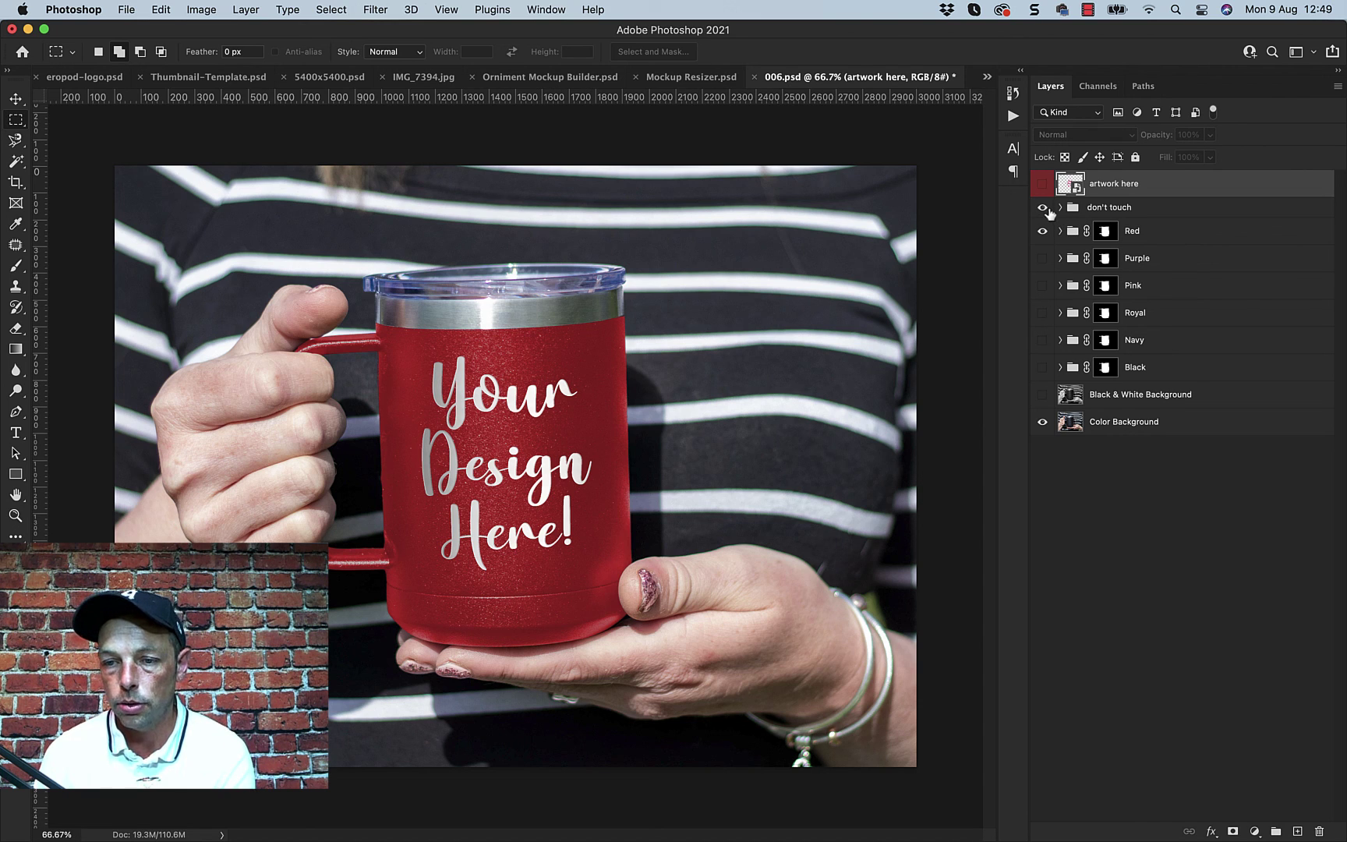
Hide the don't touch group and place MentallyCheckedOut.png from the Demo Designs folder directly into the 006.psd mockup
{"action": "left_click", "coordinate": [1043, 209]}
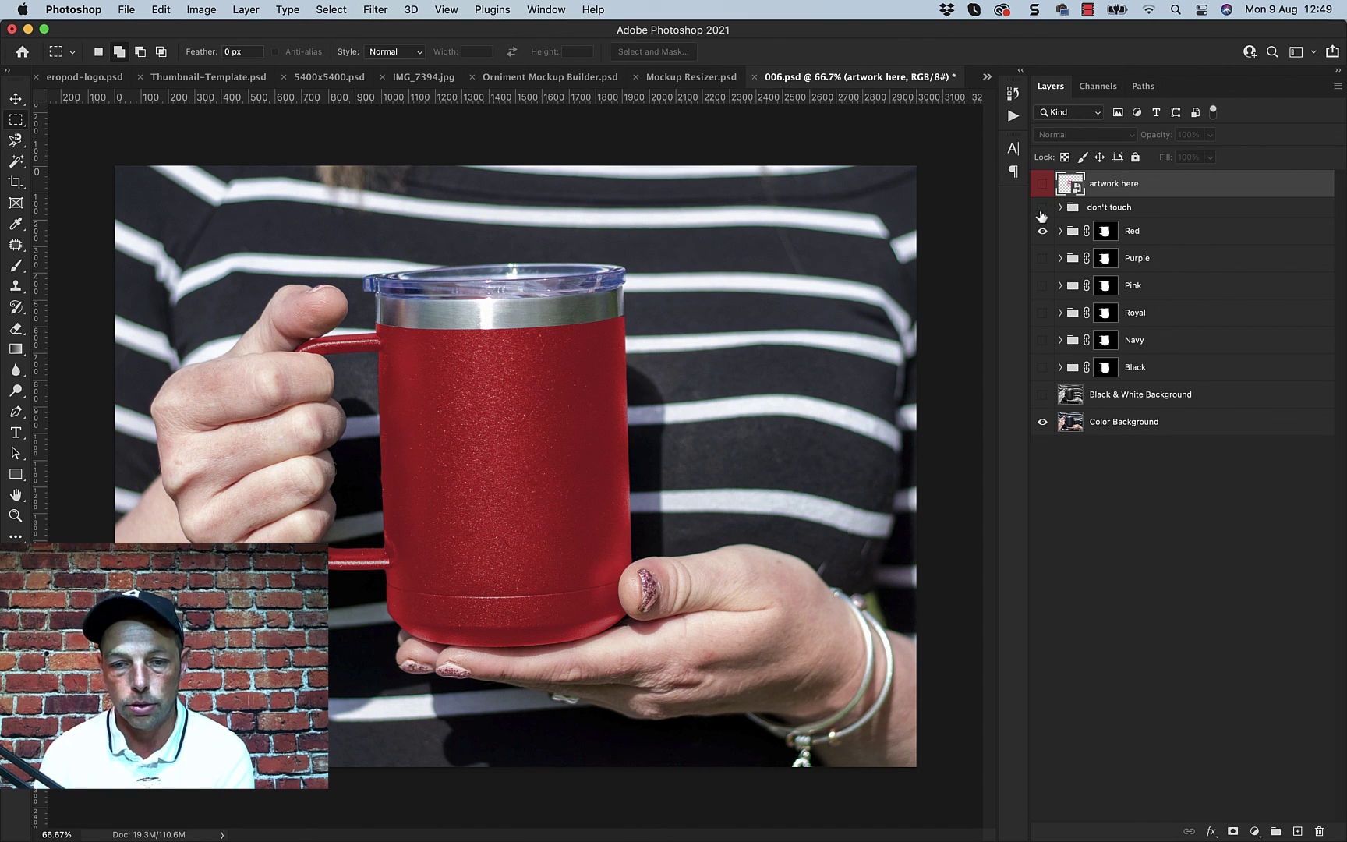
{"action": "mouse_move", "coordinate": [244, 799]}
{"action": "left_click", "coordinate": [136, 804]}
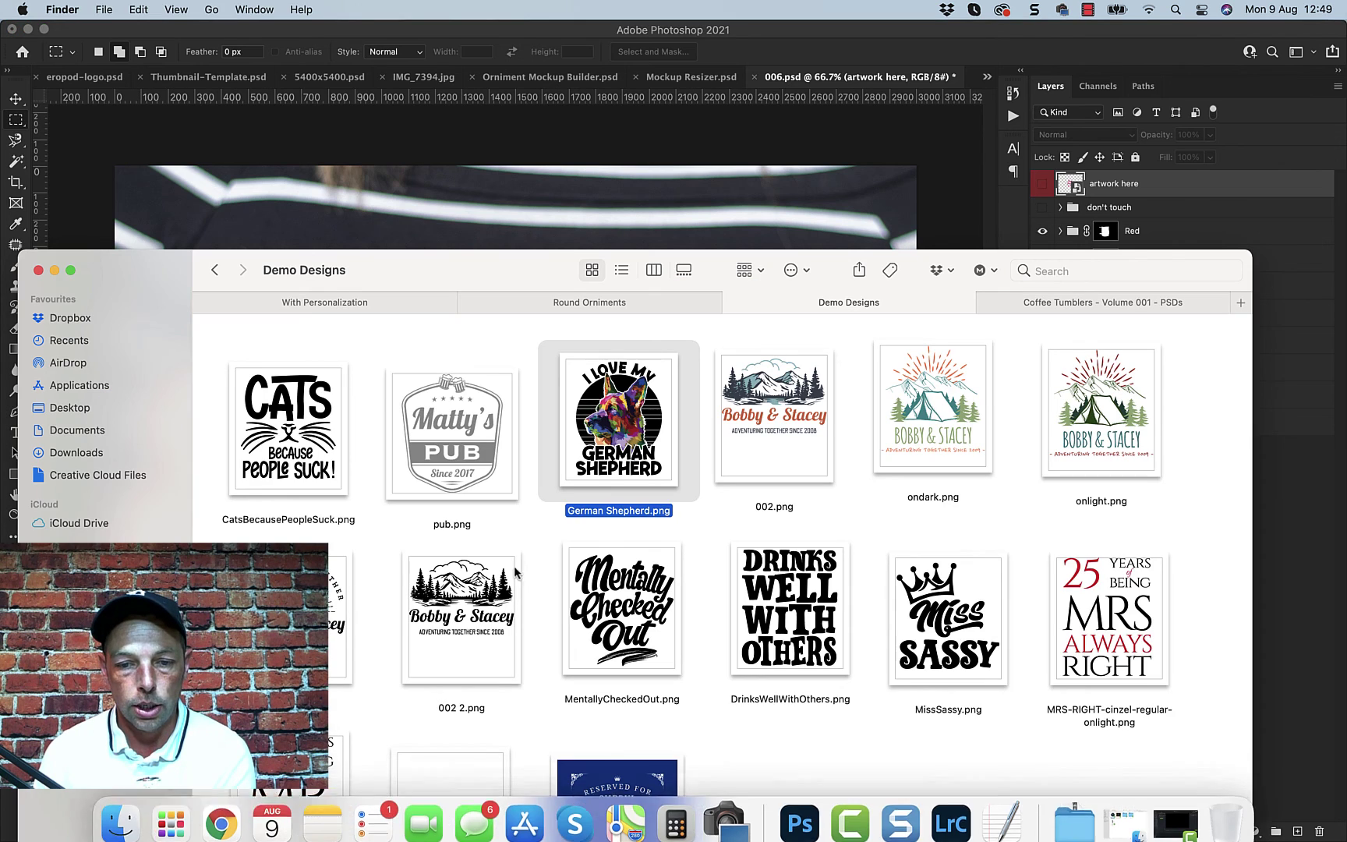
{"action": "left_click", "coordinate": [614, 610]}
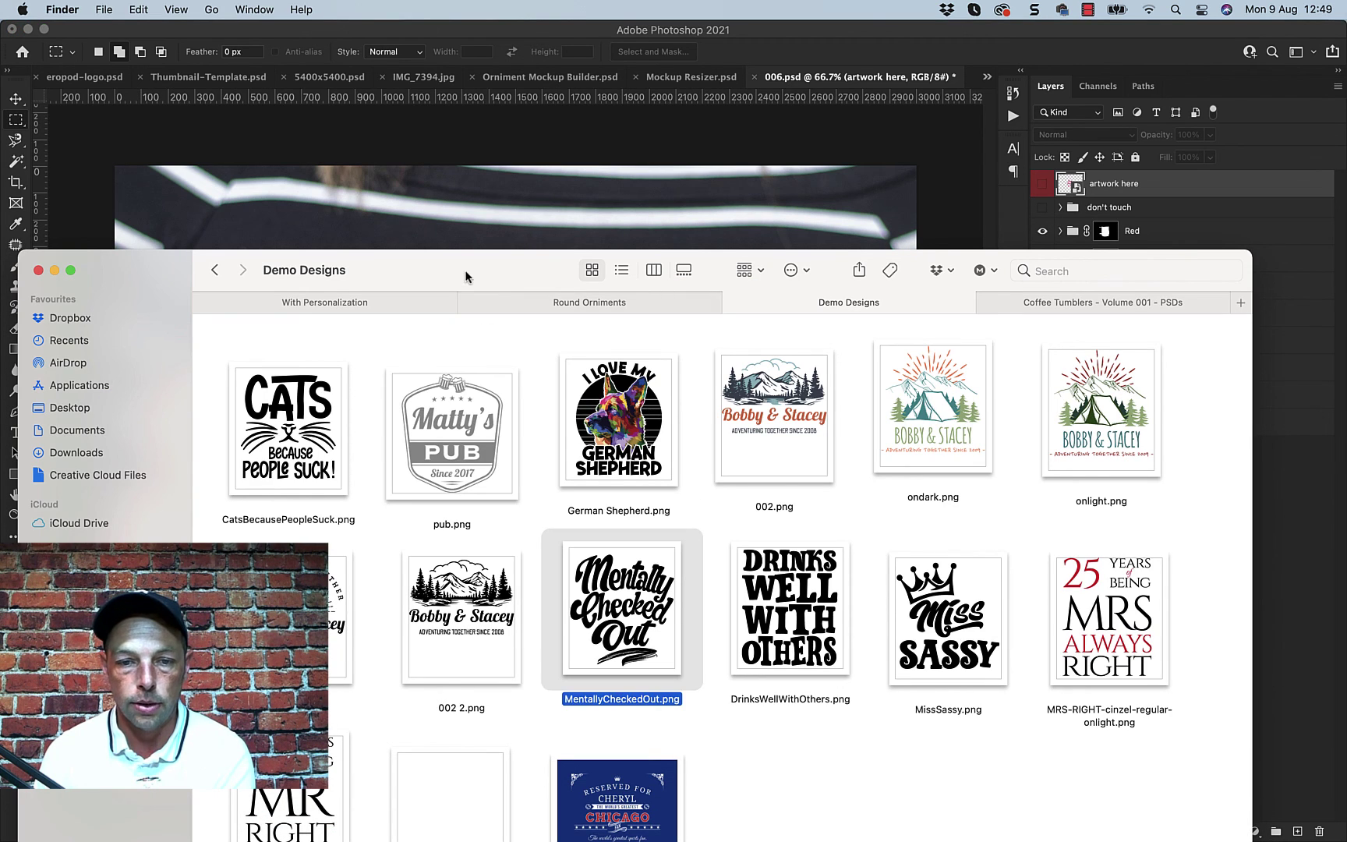
{"action": "left_click_drag", "start_coordinate": [467, 274], "coordinate": [699, 316]}
{"action": "left_click_drag", "start_coordinate": [835, 667], "coordinate": [445, 201]}
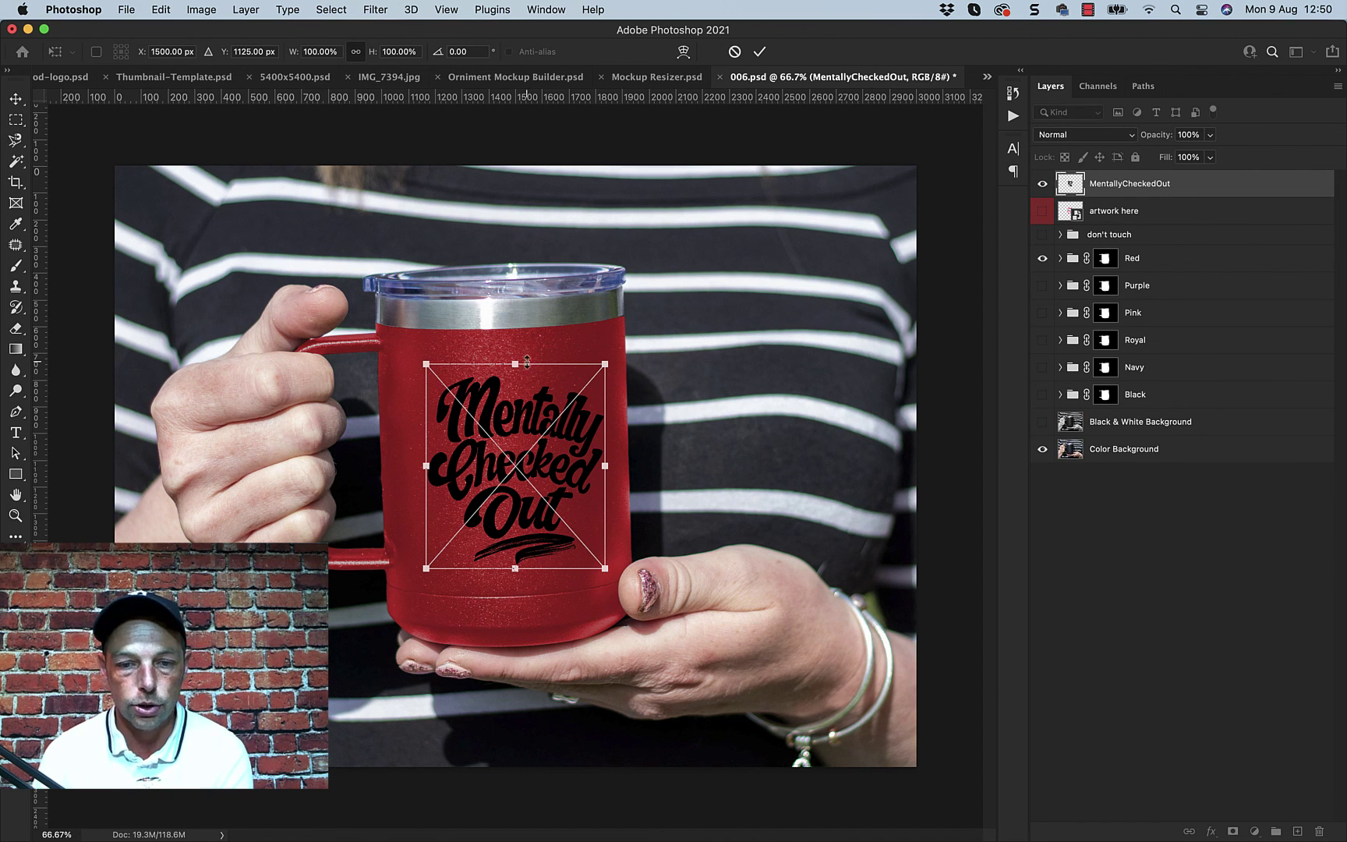
Scale the placed MentallyCheckedOut design to about 112%, rotate it about -1.2 degrees and centre it on the red mug
{"action": "left_click_drag", "start_coordinate": [515, 365], "coordinate": [516, 338]}
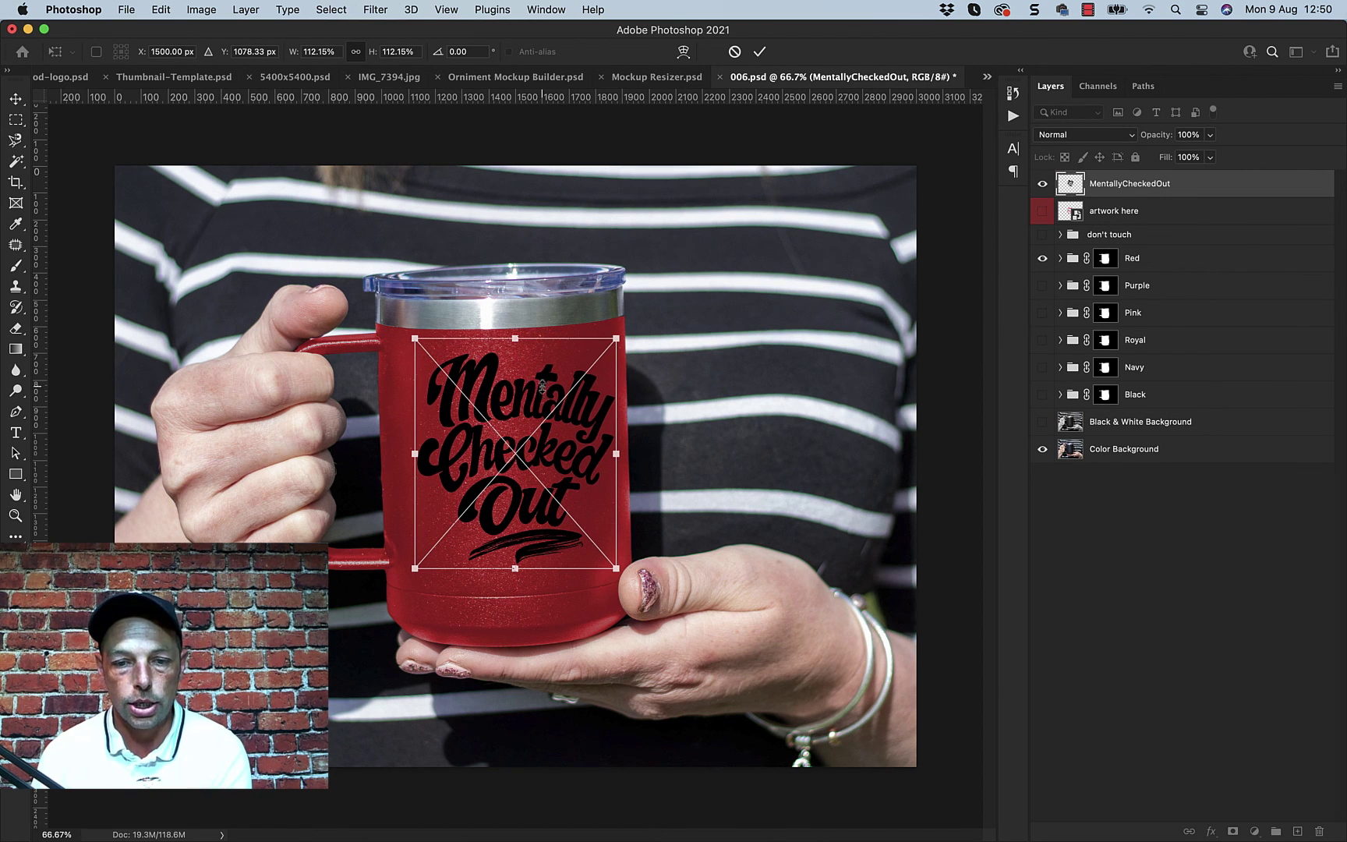
{"action": "left_click_drag", "start_coordinate": [545, 393], "coordinate": [531, 393]}
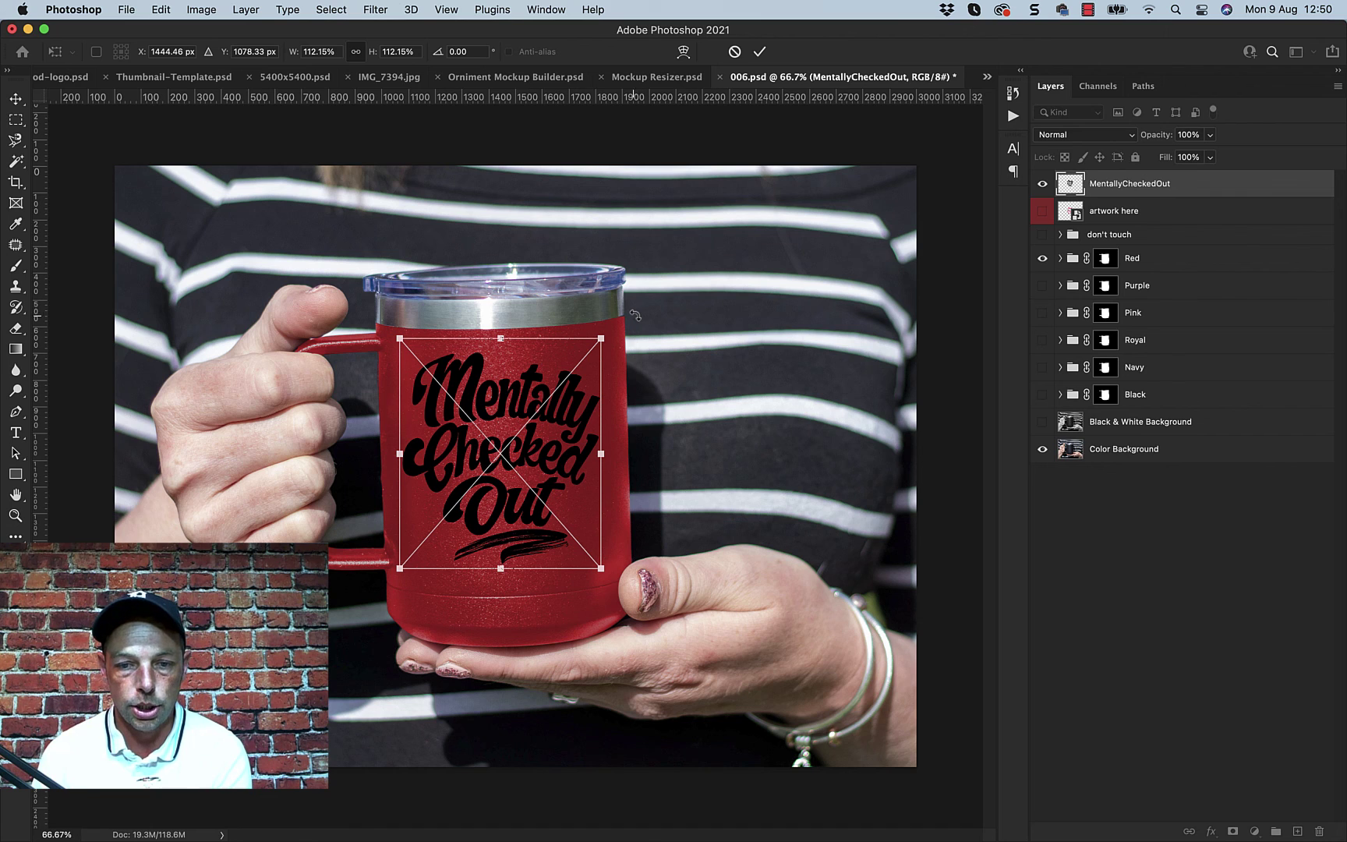
{"action": "mouse_move", "coordinate": [627, 322]}
{"action": "left_mouse_down"}
{"action": "mouse_move", "coordinate": [635, 310]}
{"action": "mouse_move", "coordinate": [626, 318]}
{"action": "left_mouse_up"}
{"action": "left_click_drag", "start_coordinate": [500, 403], "coordinate": [502, 405]}
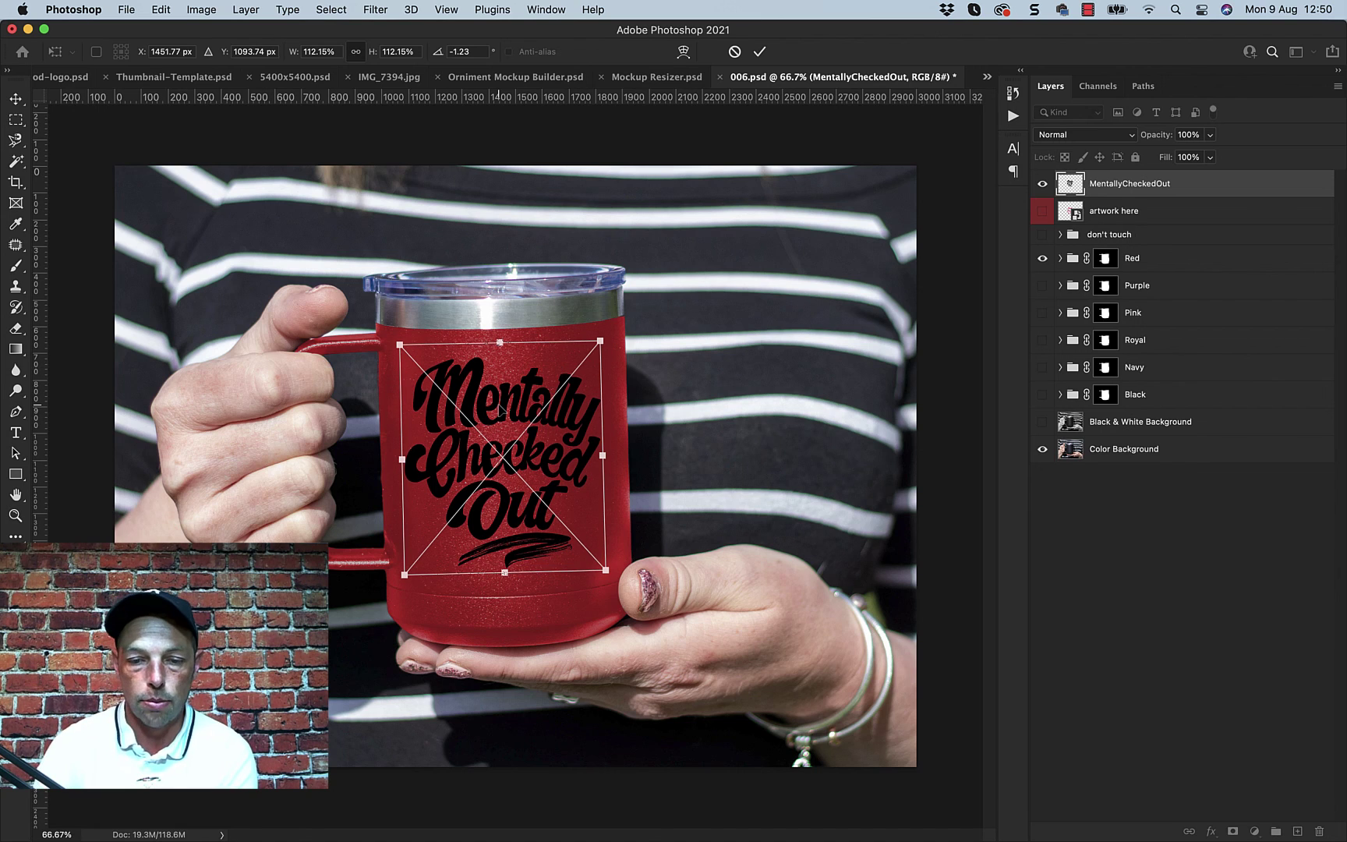
{"action": "key", "text": "Return"}
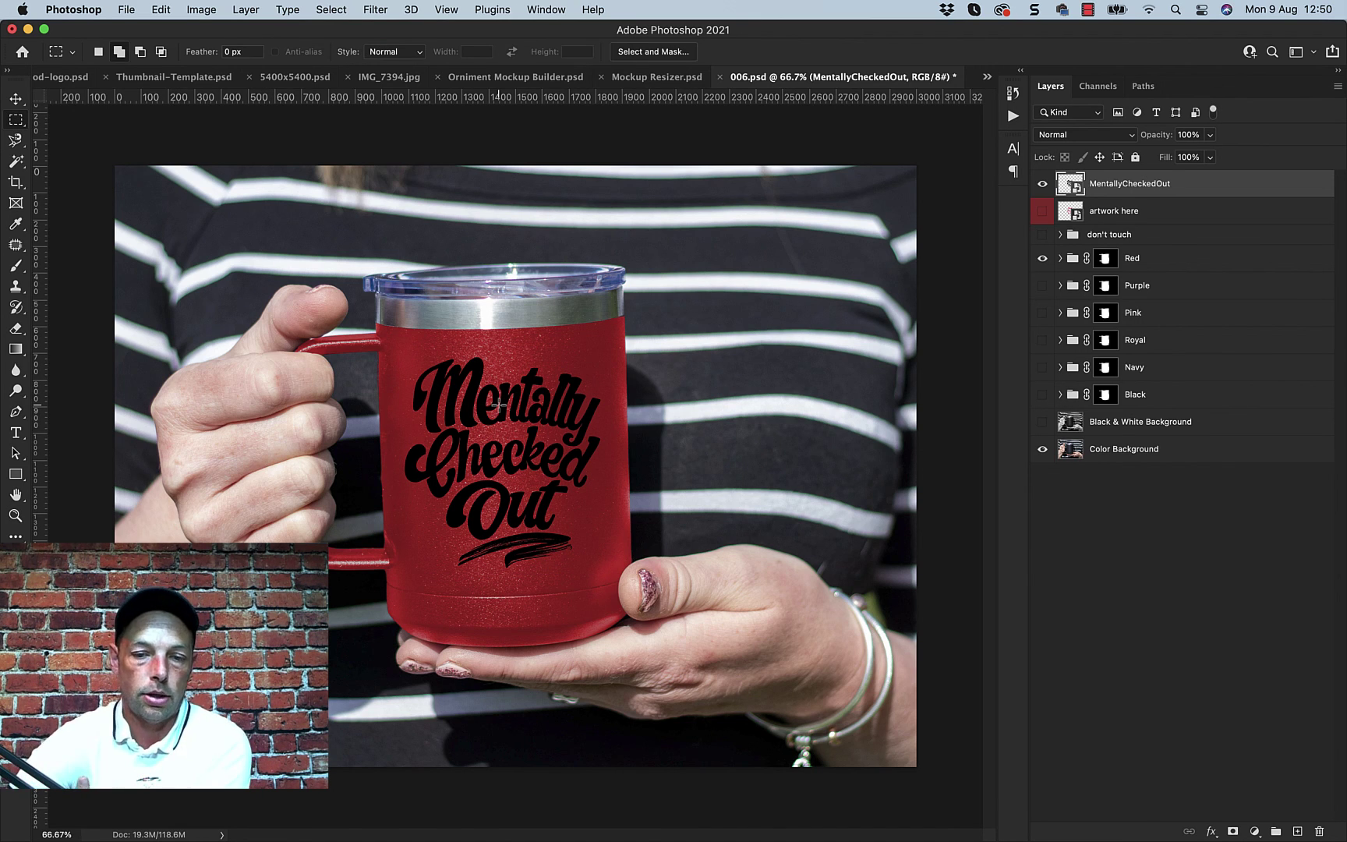
Set up a Save for Web export of the mockup as JPEG at quality 100 and cancel it
{"action": "left_click", "coordinate": [126, 9]}
{"action": "mouse_move", "coordinate": [181, 225]}
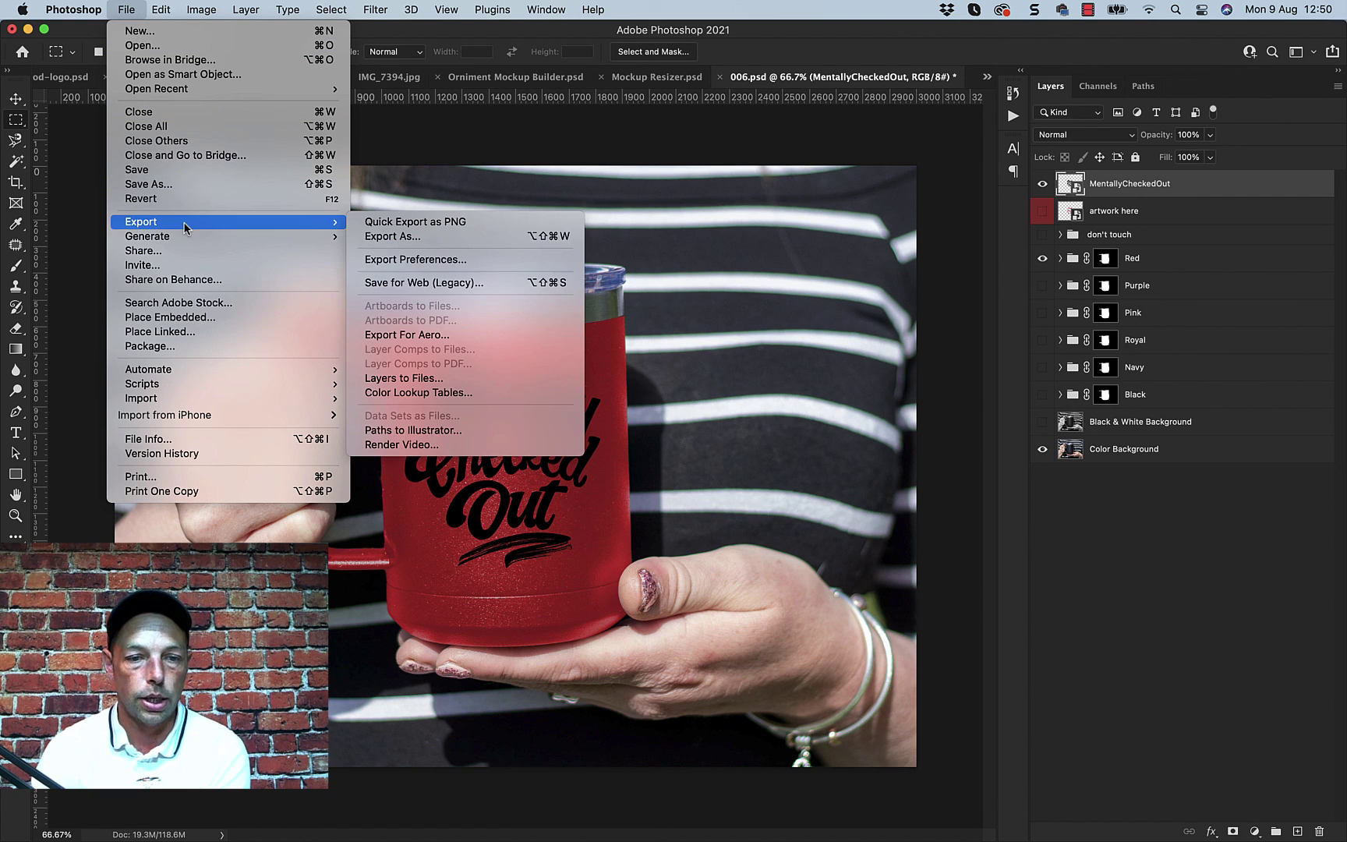
{"action": "left_click", "coordinate": [418, 286]}
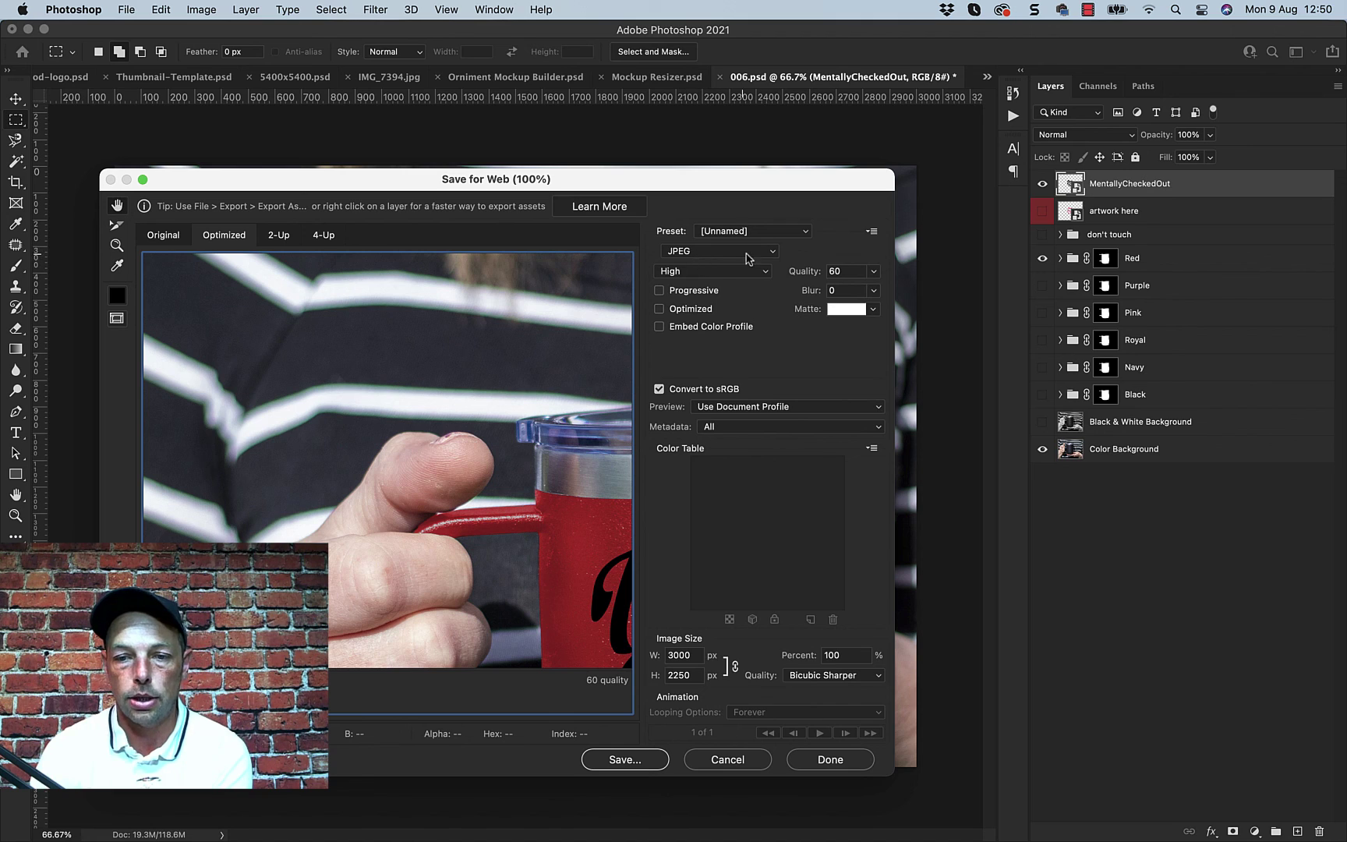
{"action": "left_click", "coordinate": [874, 271]}
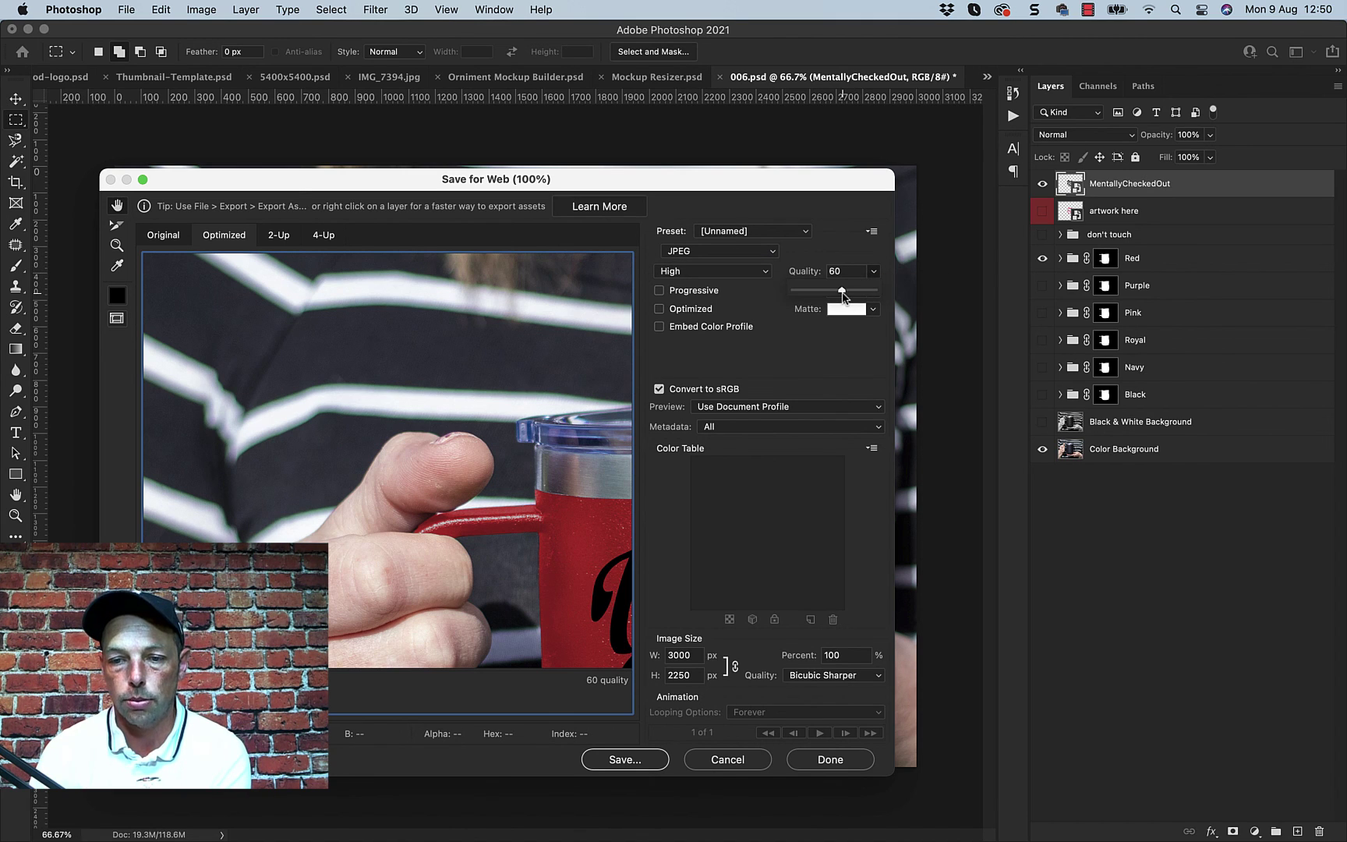
{"action": "left_click_drag", "start_coordinate": [846, 290], "coordinate": [874, 290]}
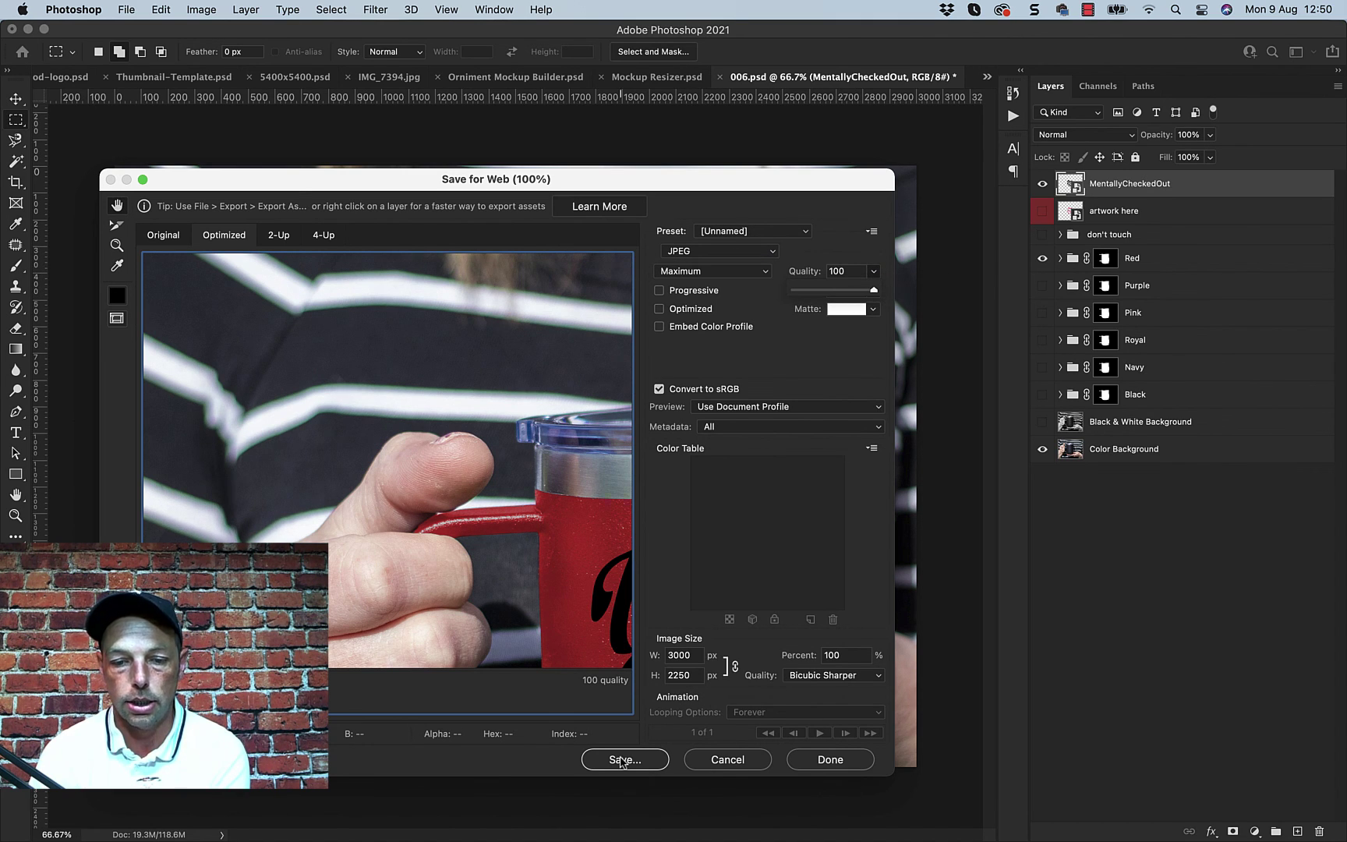
{"action": "left_click", "coordinate": [730, 759]}
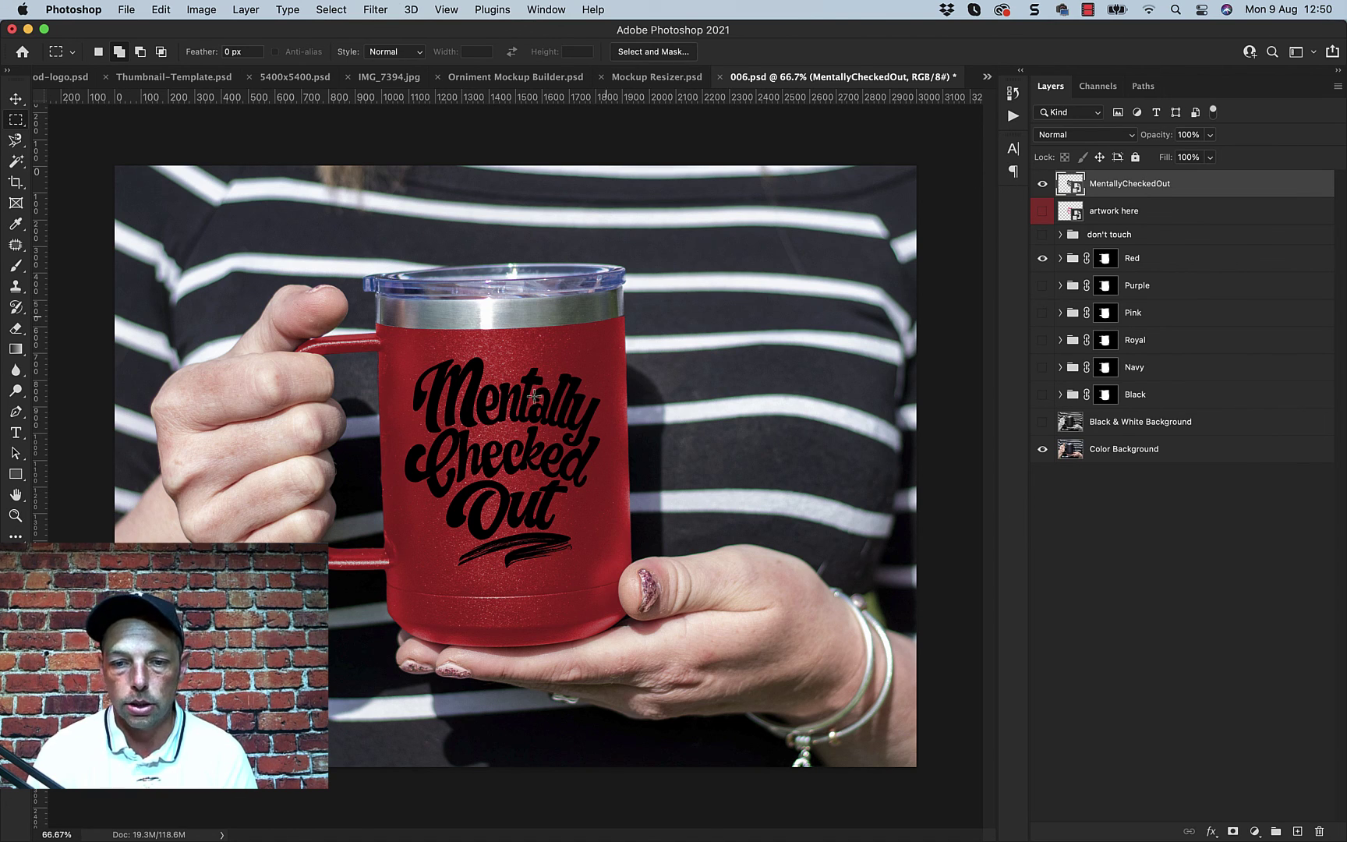
Close the 006.psd mockup without saving its changes
{"action": "left_click", "coordinate": [720, 80]}
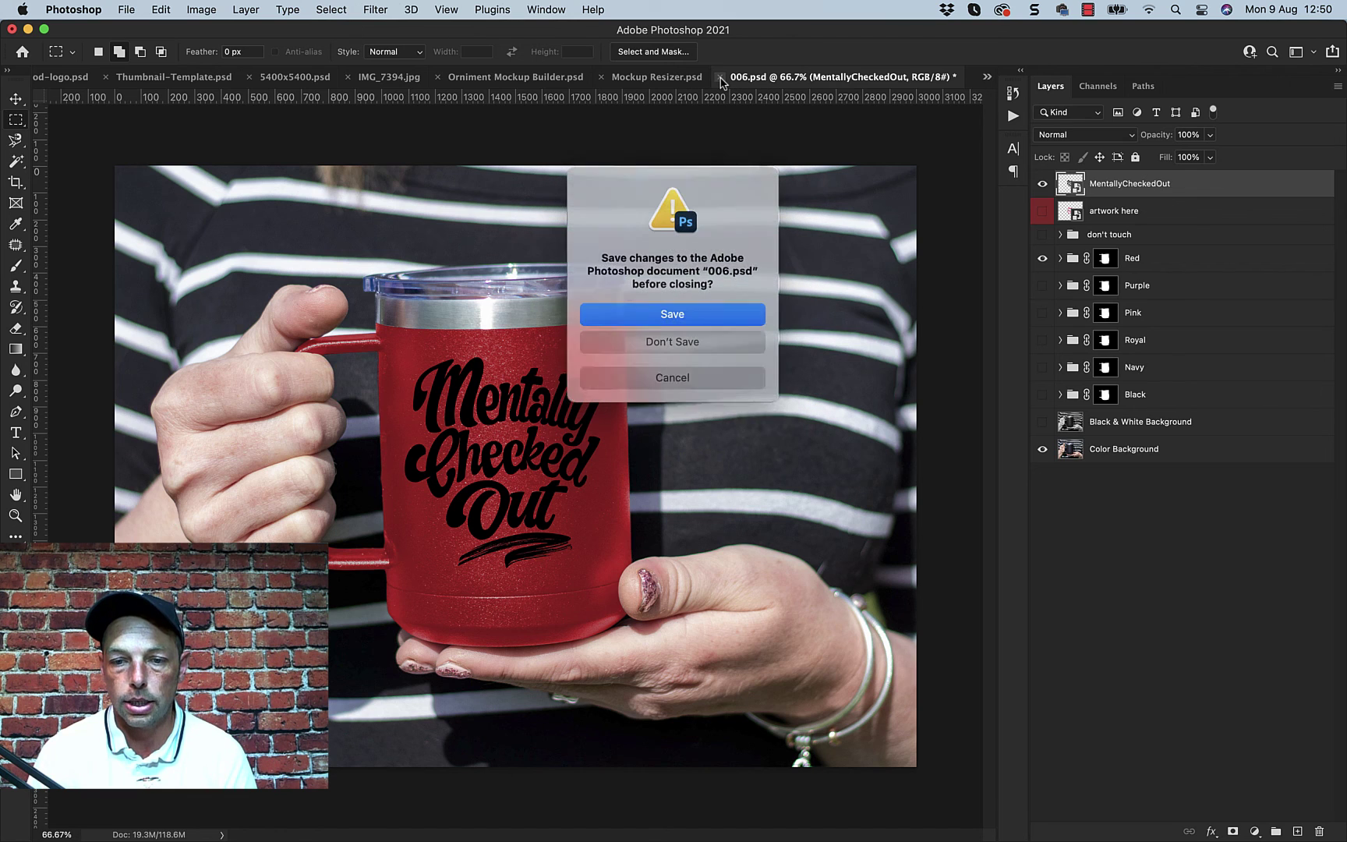
{"action": "left_click", "coordinate": [635, 341]}
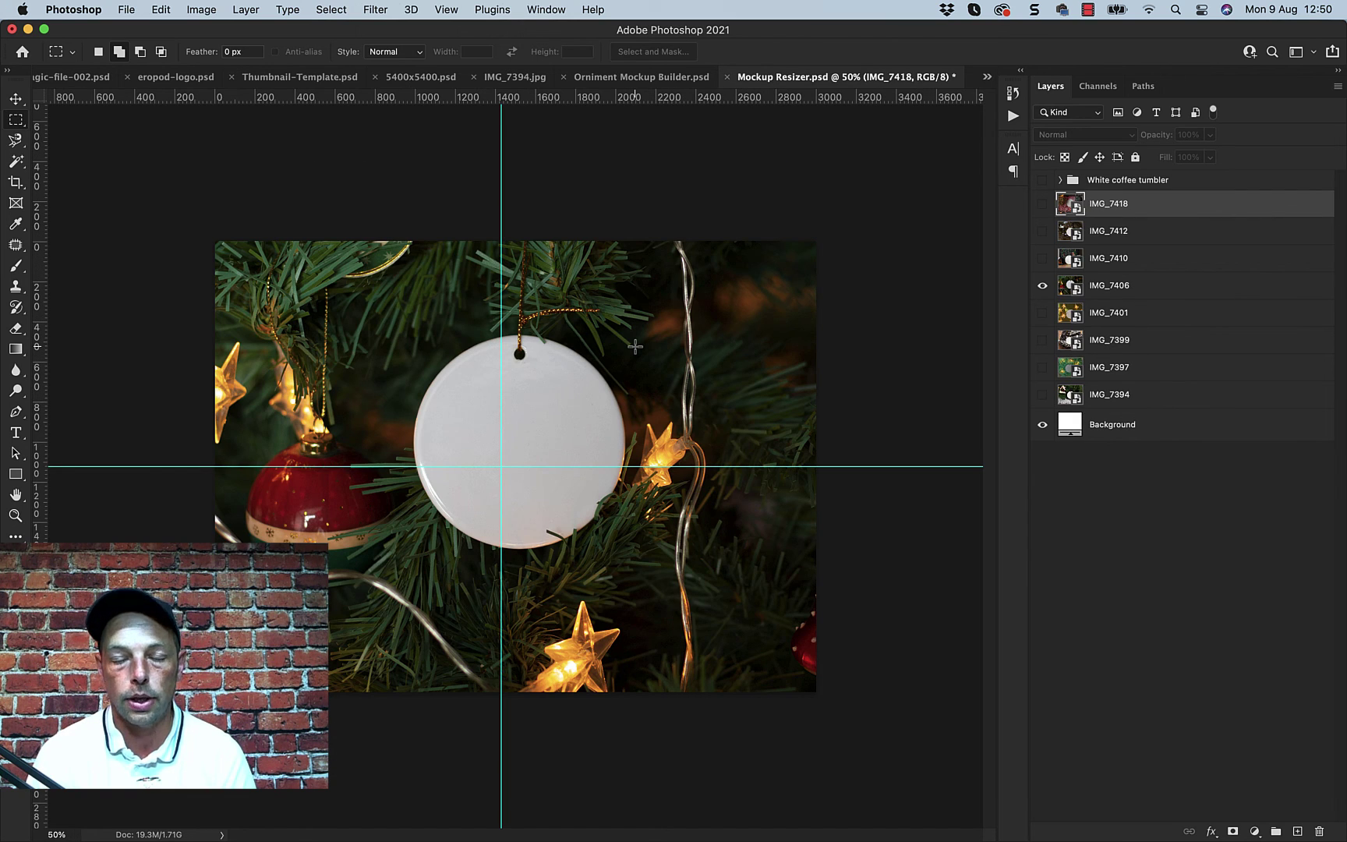